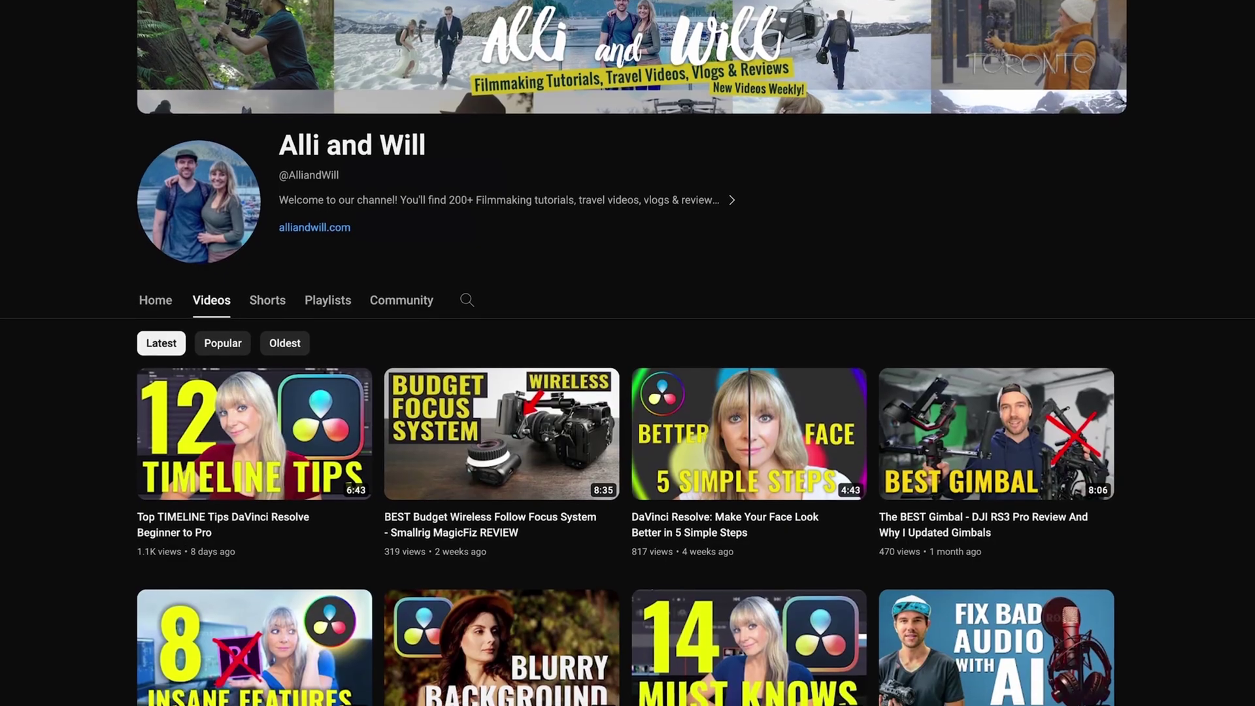
On the Color page, lower the Blur radius on all channels to 0.40 for subtle sharpening.
{"action": "scroll", "coordinate": [627, 353], "scroll_direction": "down", "scroll_amount": 10}
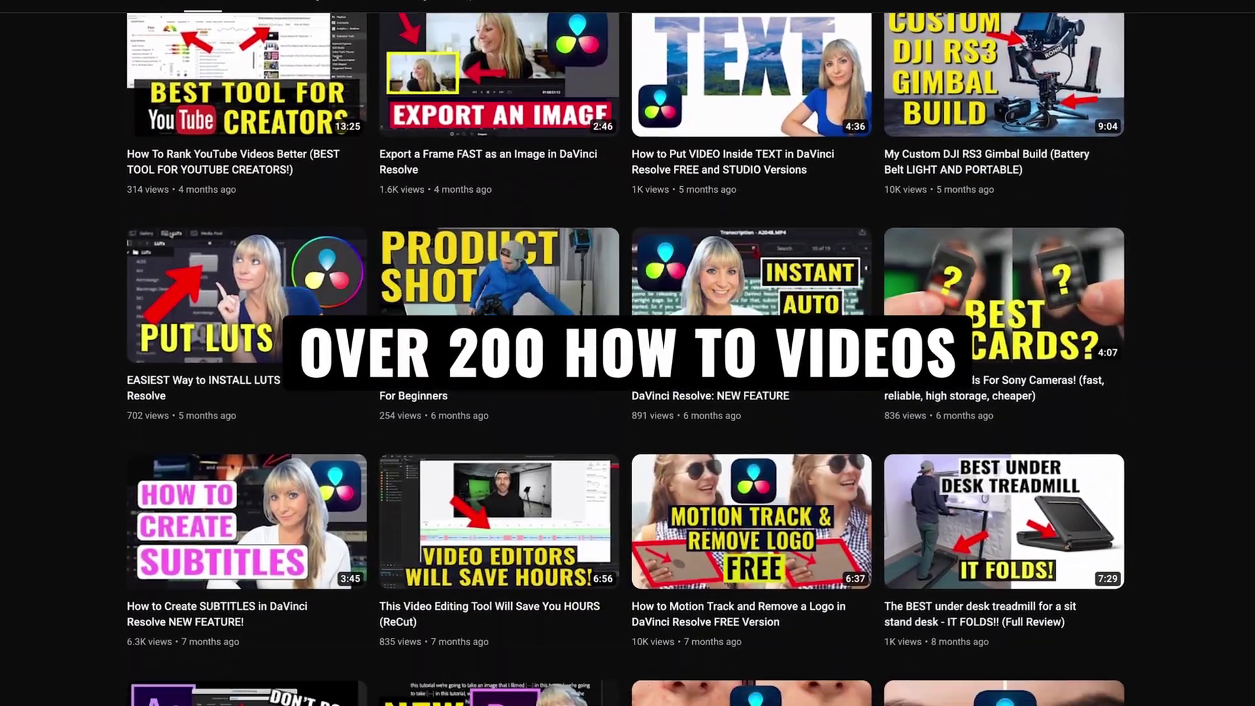
{"action": "scroll", "coordinate": [627, 357], "scroll_direction": "down", "scroll_amount": 10}
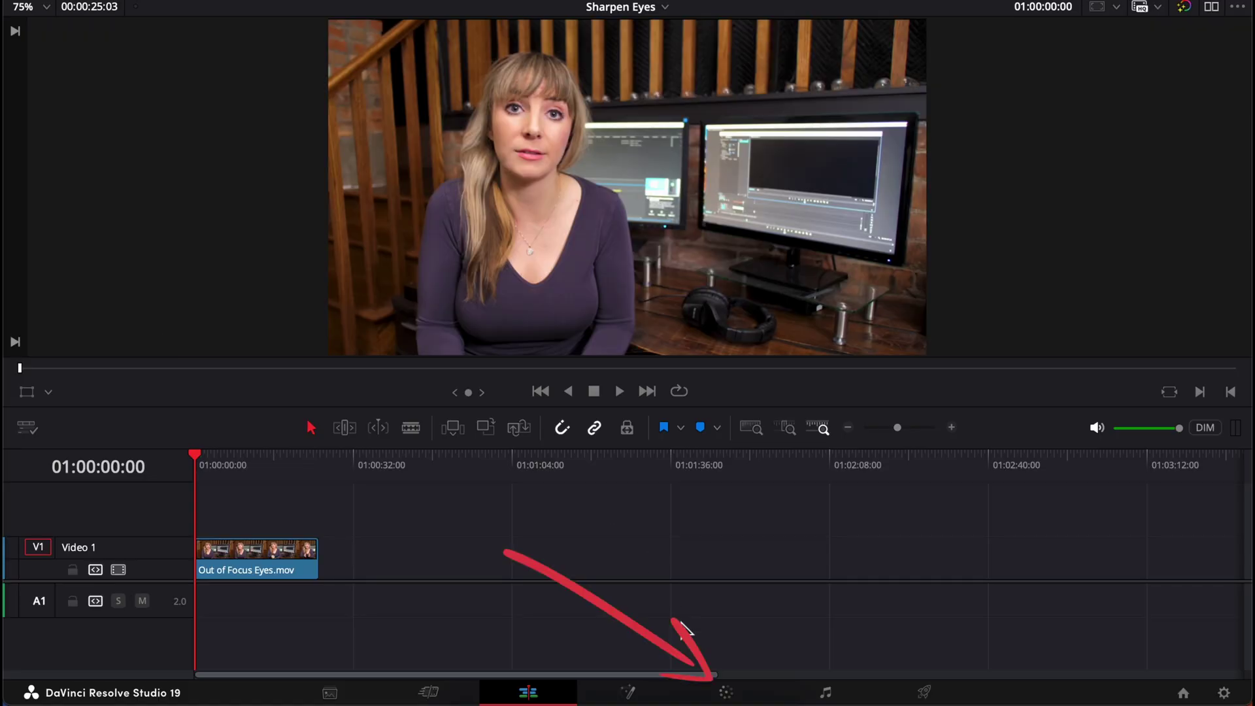
{"action": "left_click", "coordinate": [715, 687]}
{"action": "scroll", "coordinate": [442, 191], "scroll_direction": "up", "scroll_amount": 5}
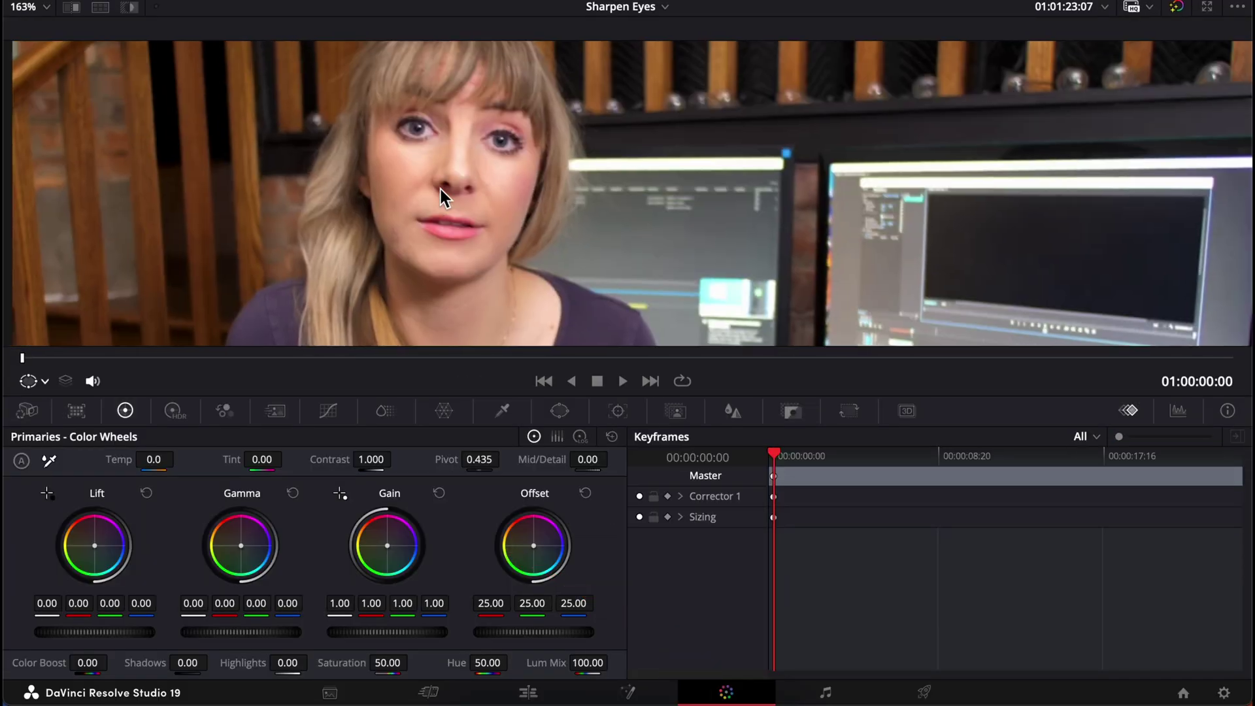
{"action": "left_click", "coordinate": [733, 412]}
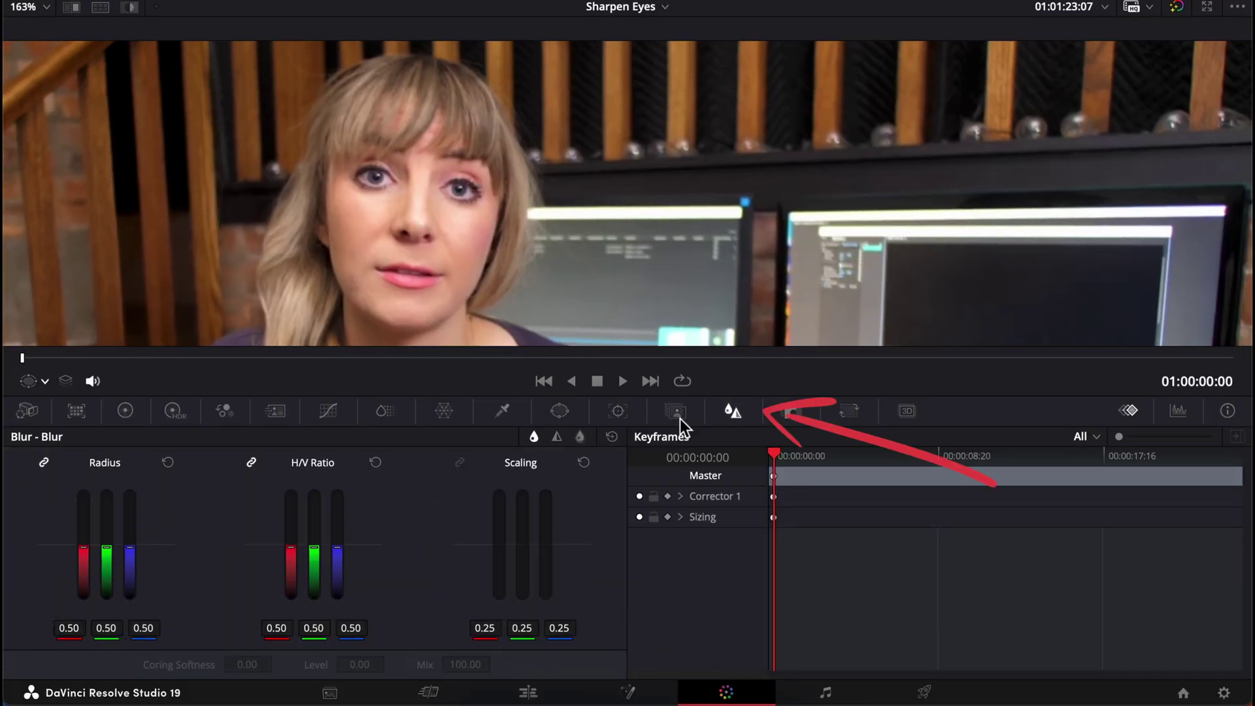
{"action": "left_click_drag", "start_coordinate": [106, 546], "coordinate": [106, 596]}
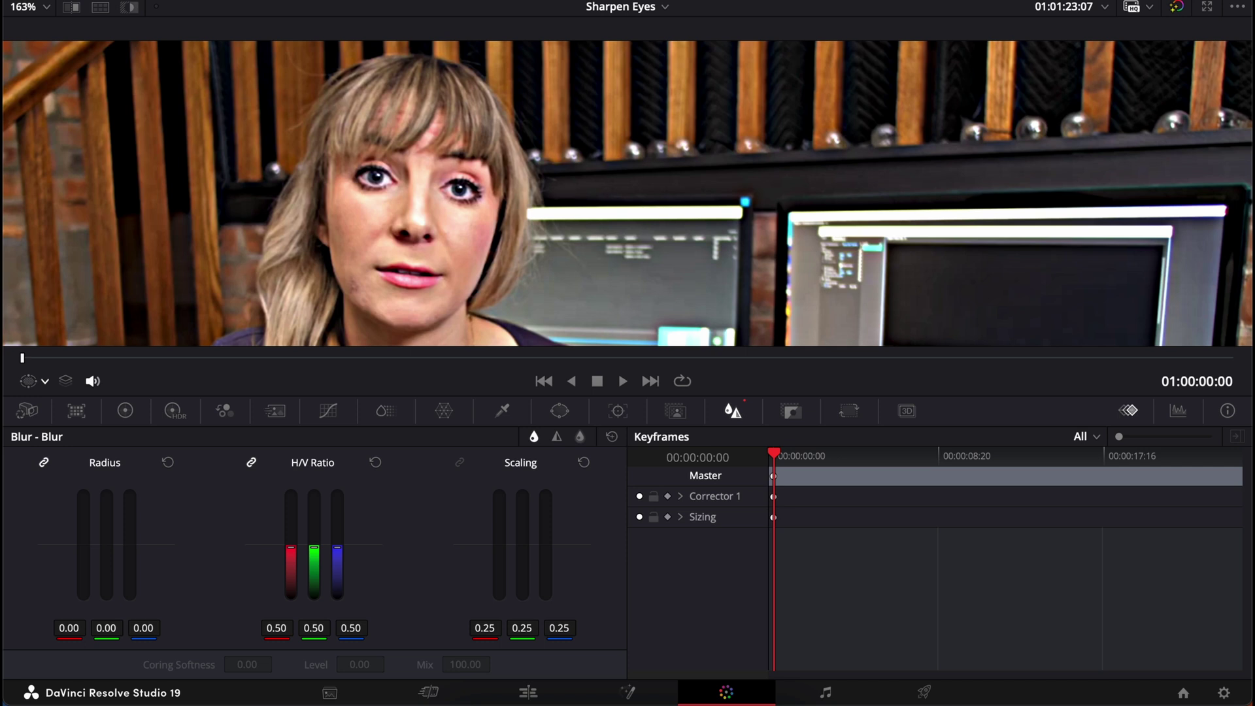
{"action": "left_click_drag", "start_coordinate": [106, 598], "coordinate": [106, 561]}
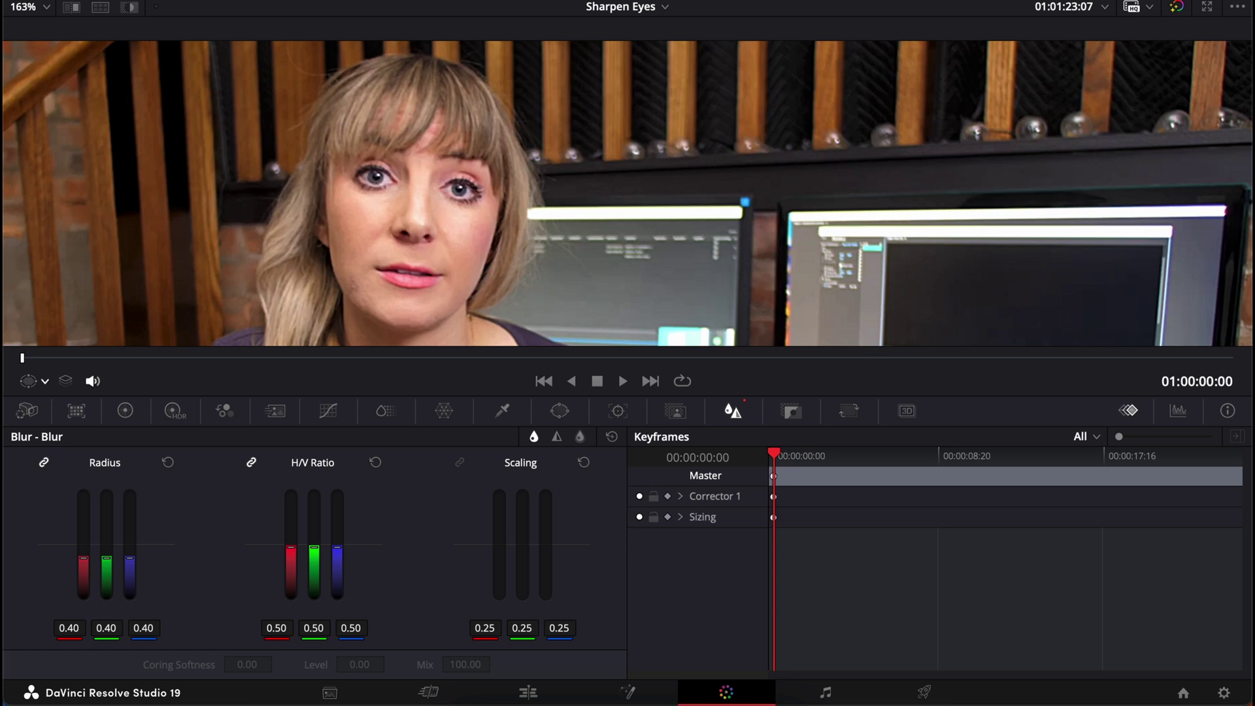
{"action": "scroll", "coordinate": [176, 280], "scroll_direction": "up", "scroll_amount": 4}
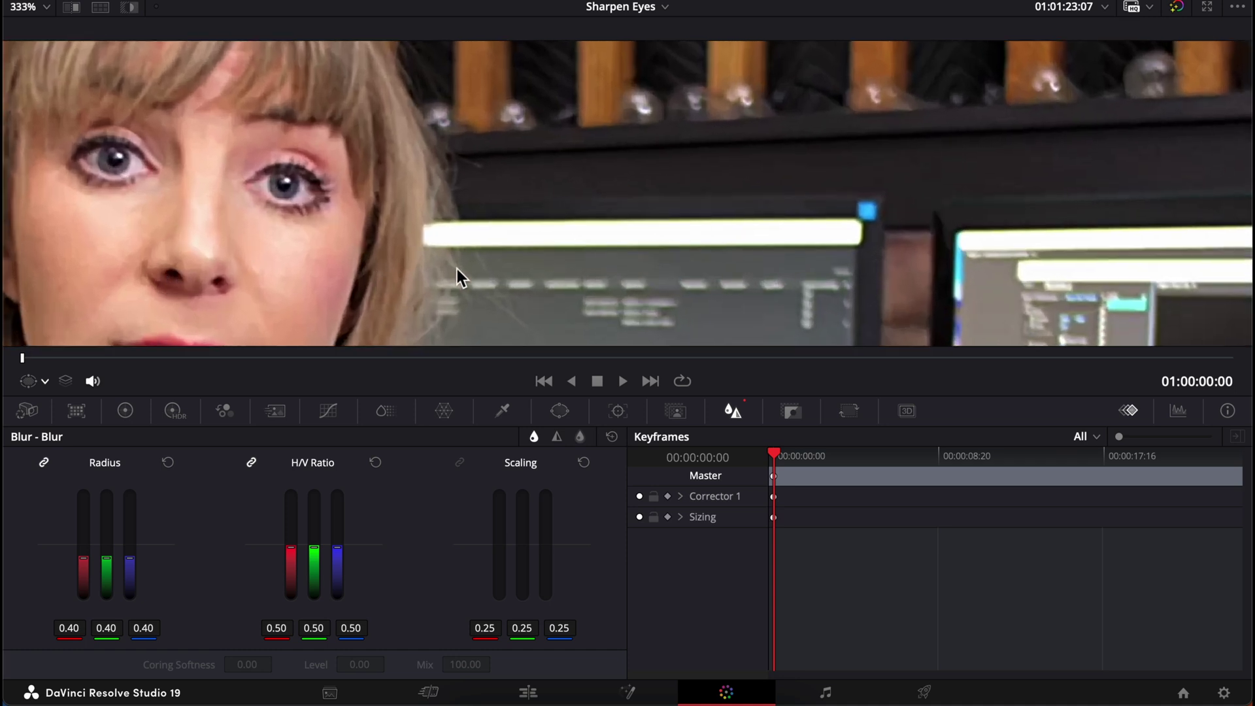
{"action": "scroll", "coordinate": [457, 269], "scroll_direction": "down", "scroll_amount": 2}
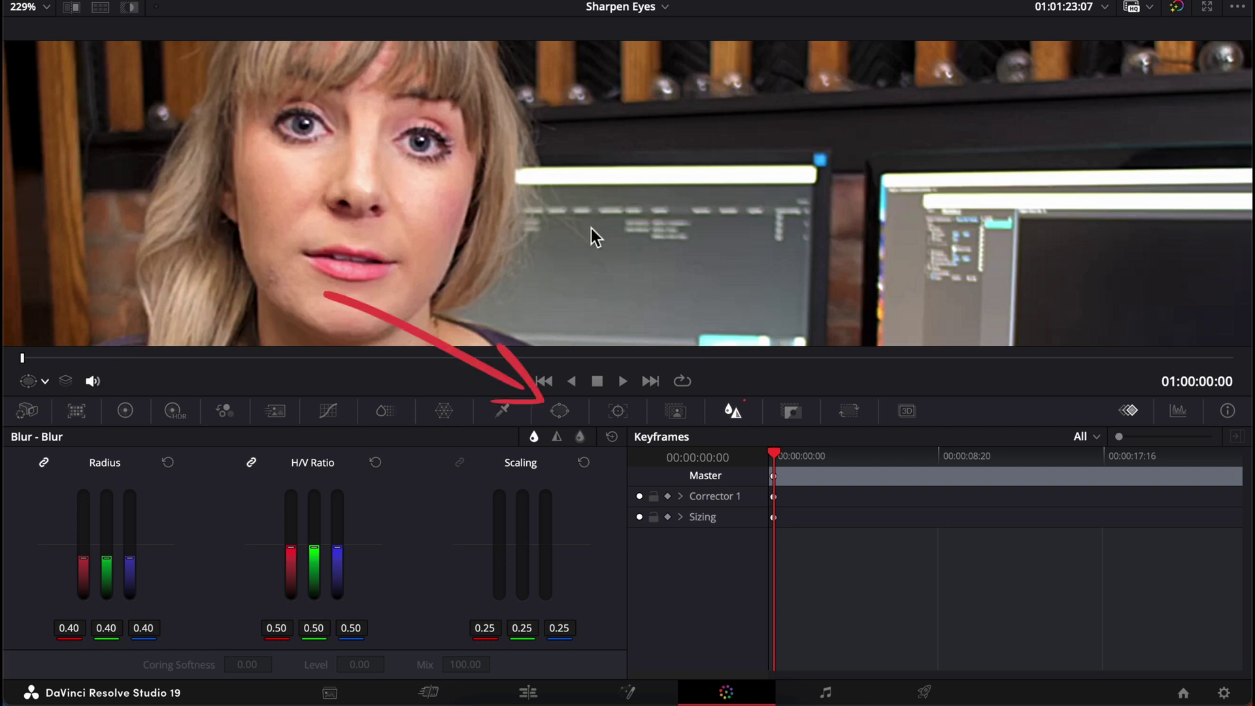
Add a Circle window to Corrector 1 and fit the whole frame in the viewer.
{"action": "left_click", "coordinate": [561, 411]}
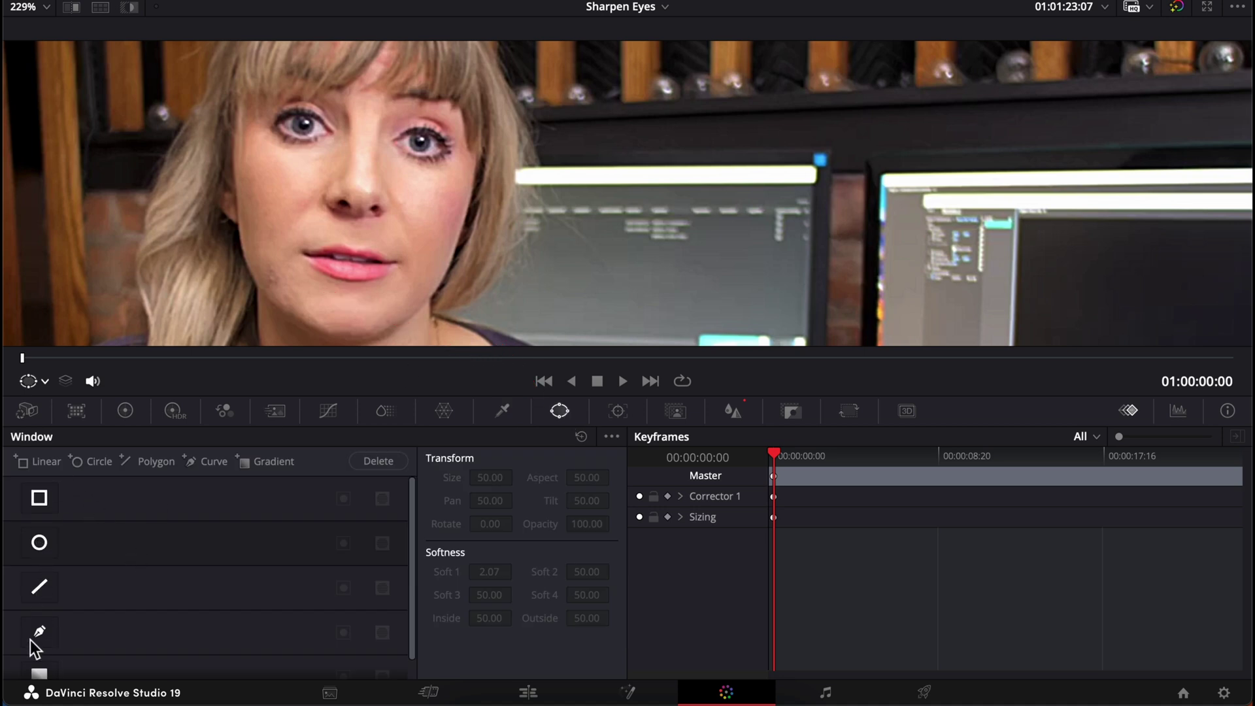
{"action": "left_click", "coordinate": [39, 542]}
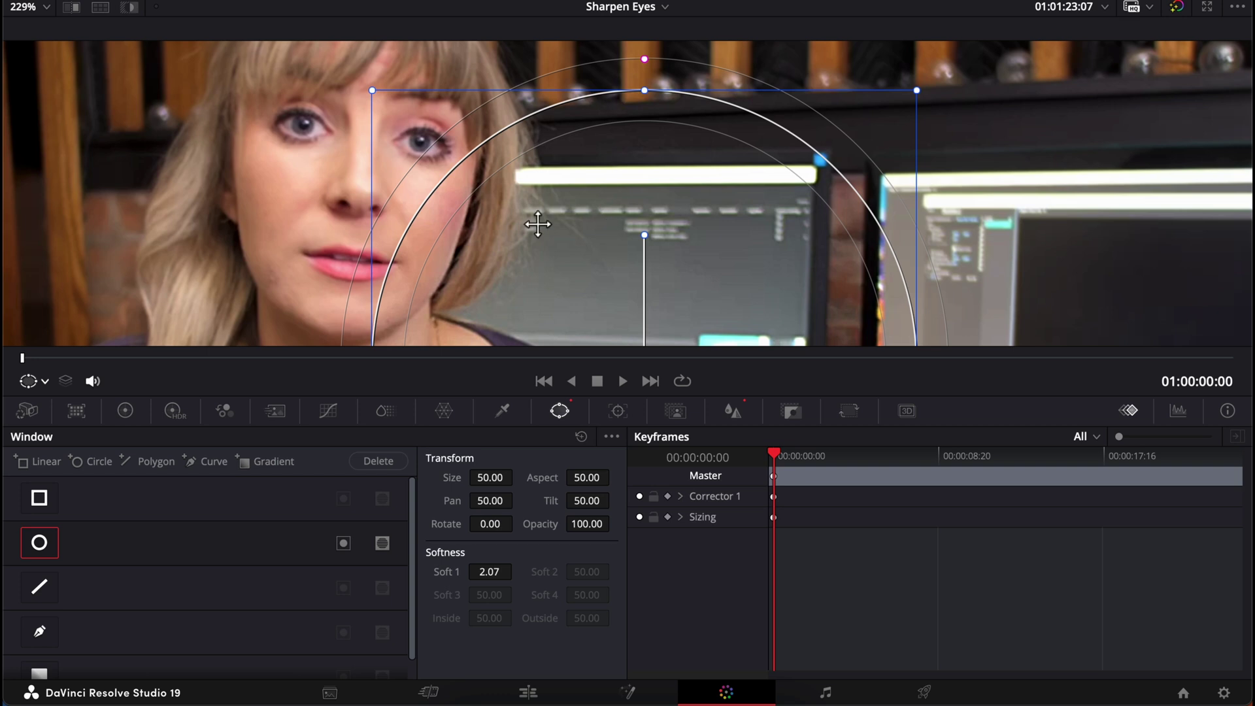
{"action": "key", "text": "z"}
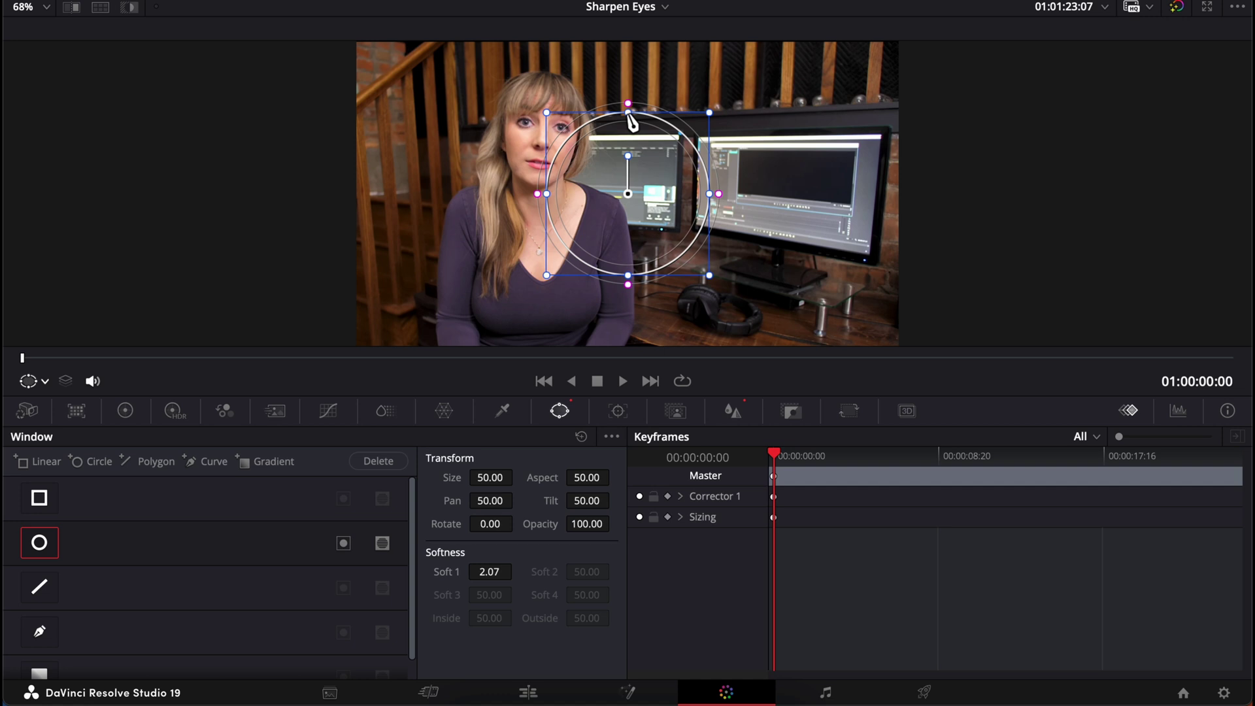
Shape the circle window into an ellipse over the eyes: rotation 9.34, size 11.38, Soft 1 at 3.34.
{"action": "left_click_drag", "start_coordinate": [629, 114], "coordinate": [684, 188]}
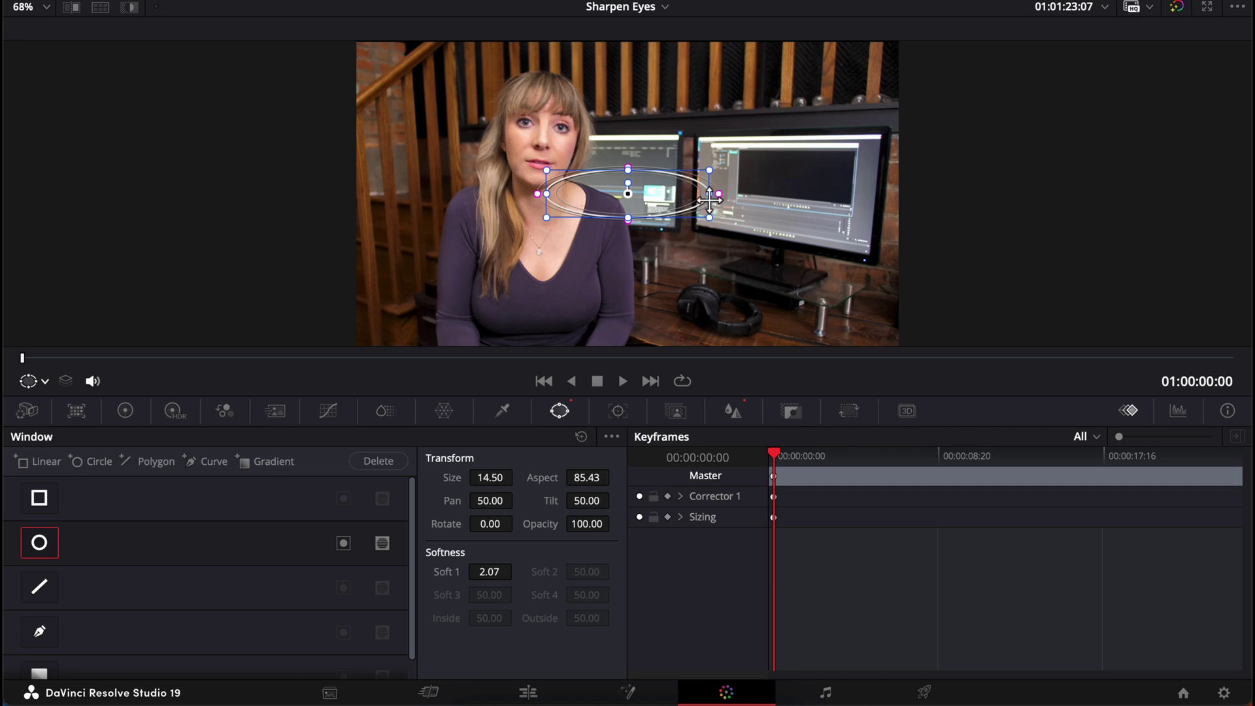
{"action": "left_click_drag", "start_coordinate": [688, 196], "coordinate": [634, 144]}
{"action": "scroll", "coordinate": [634, 144], "scroll_direction": "up", "scroll_amount": 4}
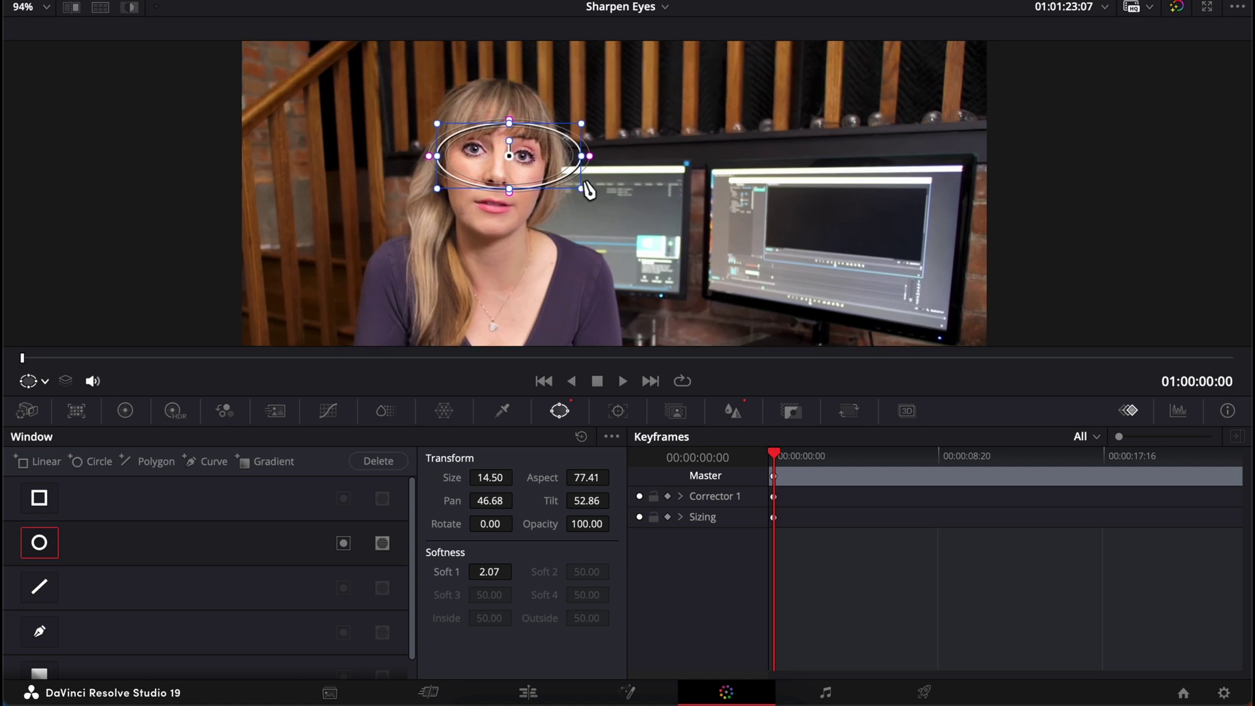
{"action": "scroll", "coordinate": [535, 268], "scroll_direction": "up", "scroll_amount": 8}
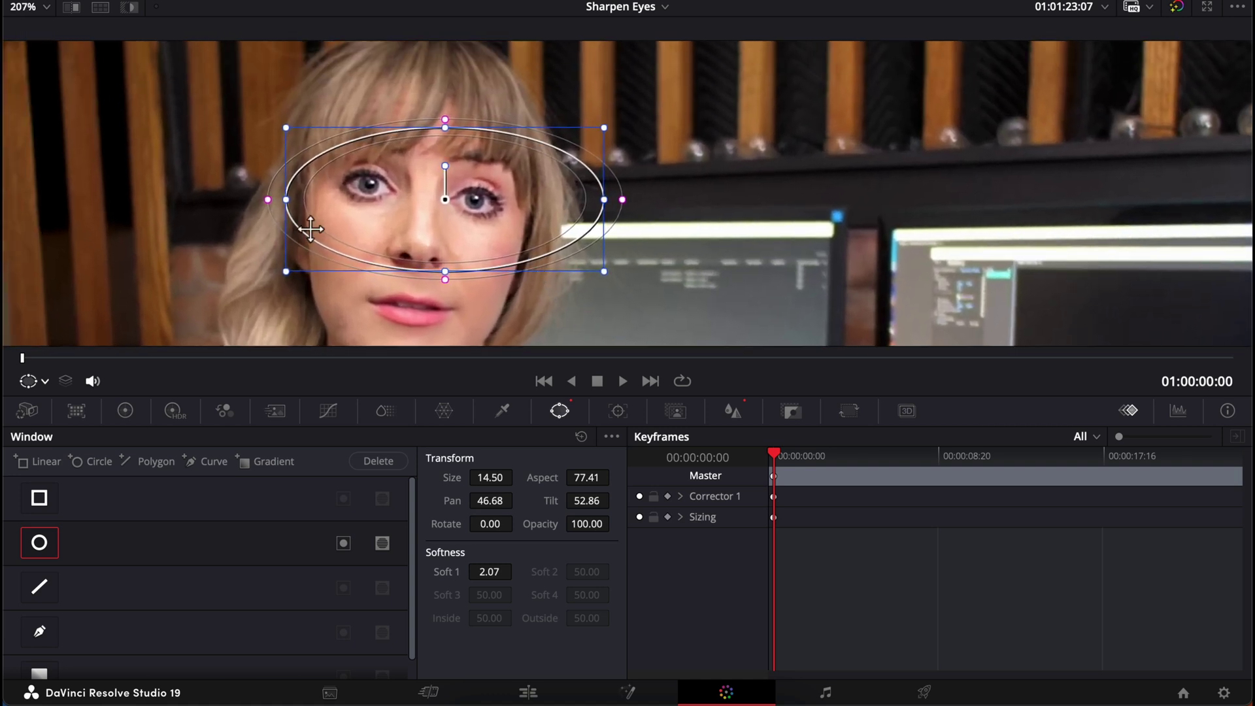
{"action": "left_click_drag", "start_coordinate": [268, 200], "coordinate": [190, 201]}
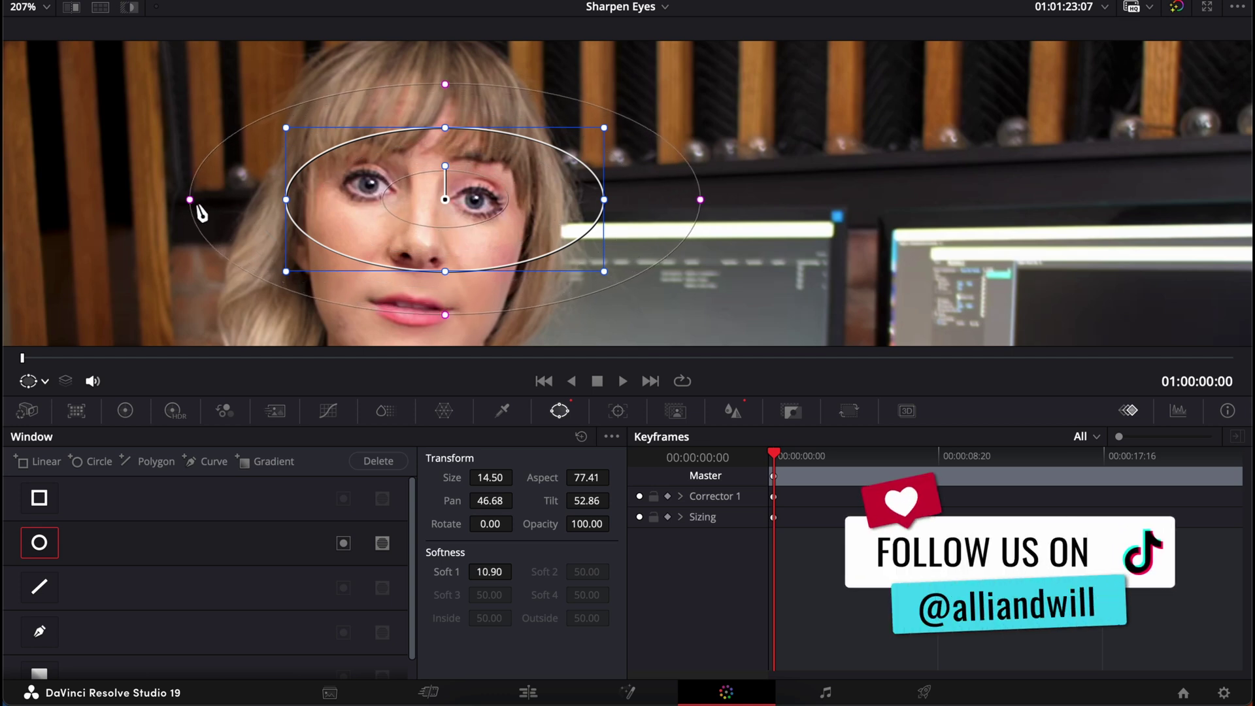
{"action": "left_click_drag", "start_coordinate": [190, 201], "coordinate": [242, 201]}
{"action": "left_click_drag", "start_coordinate": [423, 236], "coordinate": [396, 225]}
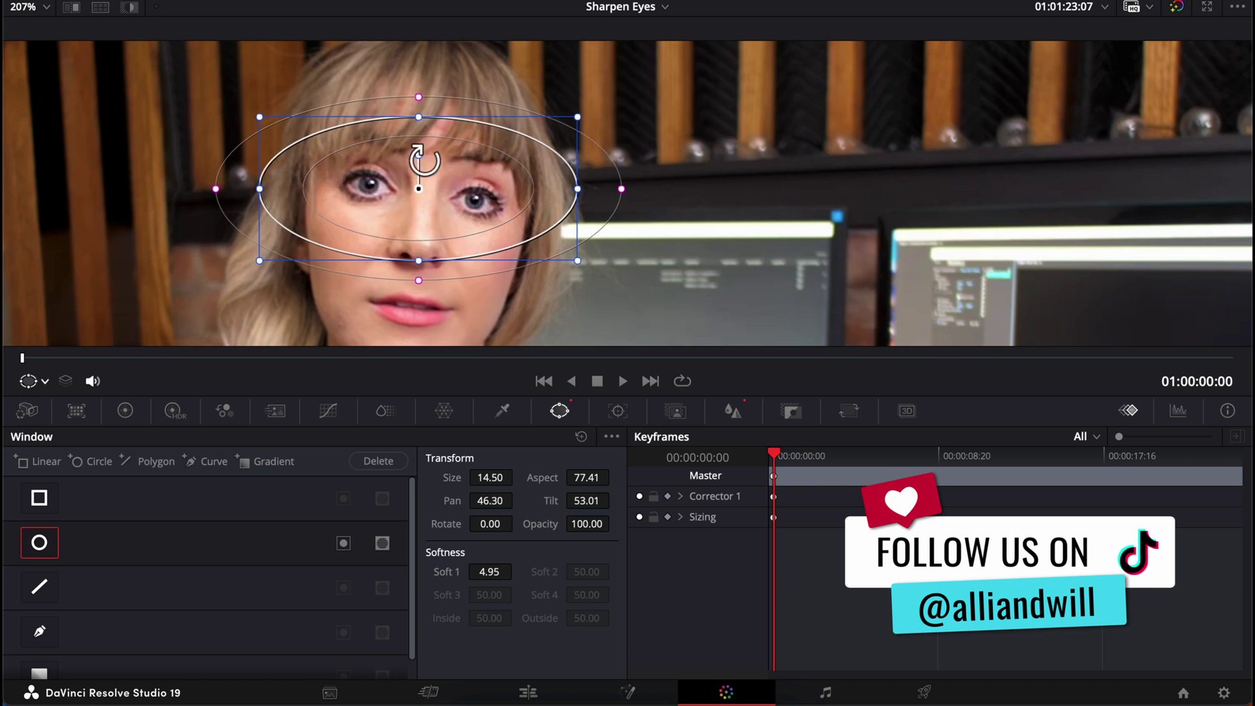
{"action": "left_click_drag", "start_coordinate": [423, 160], "coordinate": [439, 156]}
{"action": "left_click_drag", "start_coordinate": [439, 206], "coordinate": [448, 207]}
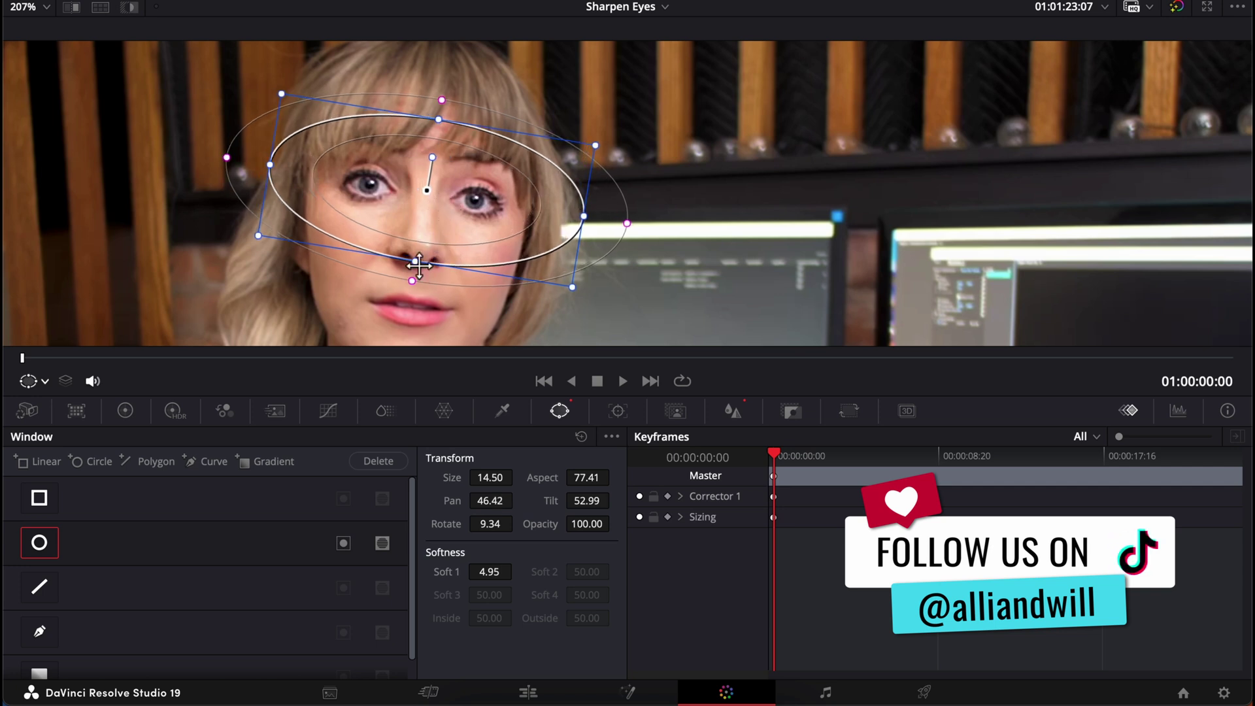
{"action": "left_click_drag", "start_coordinate": [421, 262], "coordinate": [418, 247]}
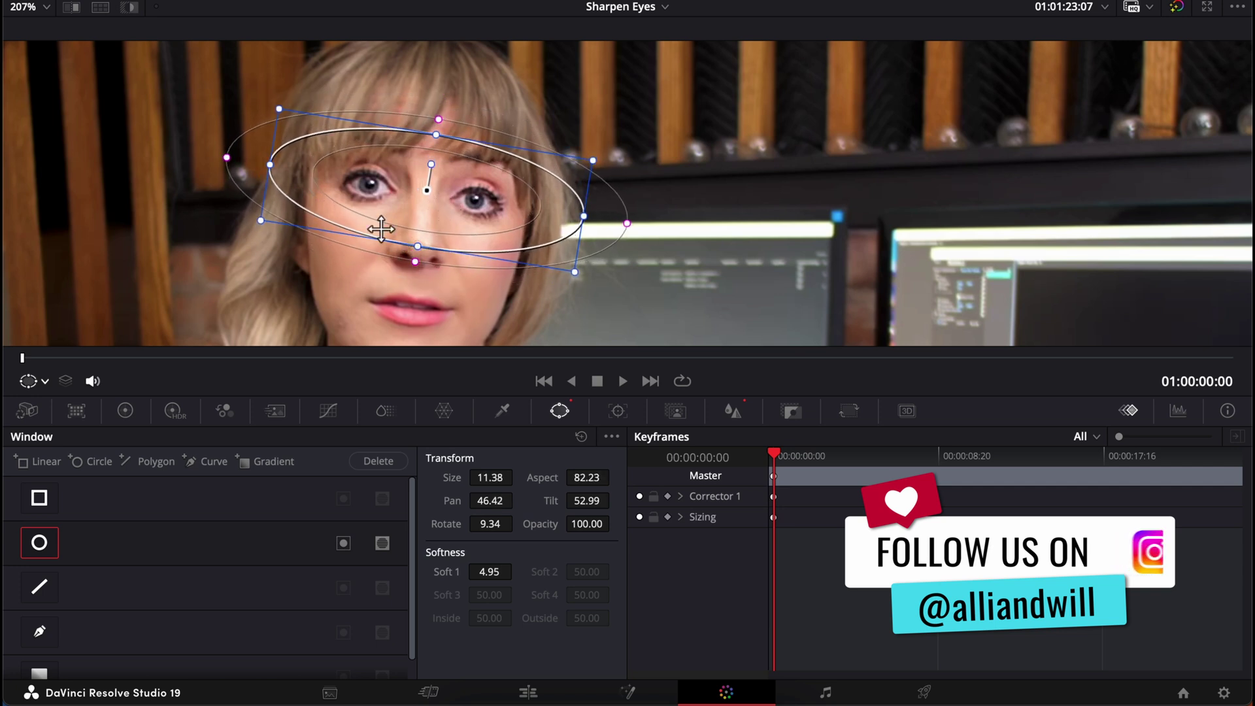
{"action": "mouse_move", "coordinate": [271, 173]}
{"action": "left_mouse_down"}
{"action": "mouse_move", "coordinate": [292, 171]}
{"action": "mouse_move", "coordinate": [257, 163]}
{"action": "left_mouse_up"}
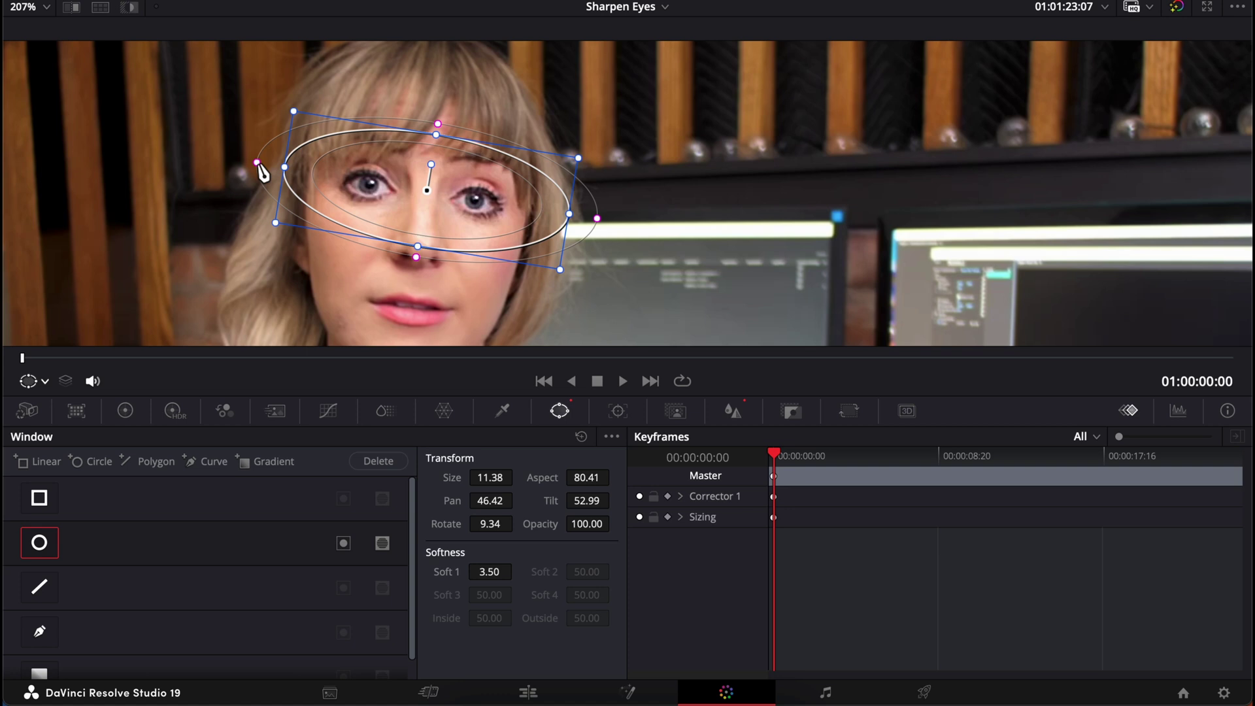
{"action": "left_click_drag", "start_coordinate": [516, 570], "coordinate": [516, 570]}
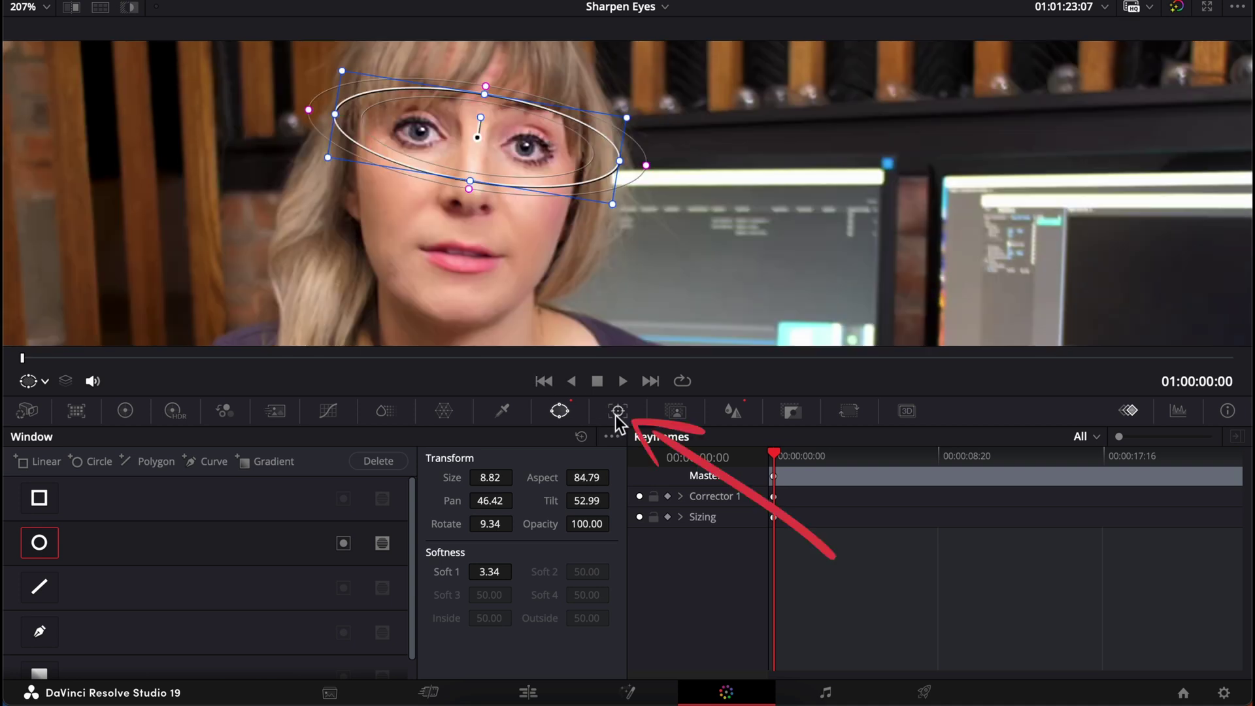
Track the eye window, realign it in Frame mode where her eyes shift, then track forward to the end.
{"action": "left_click", "coordinate": [617, 412]}
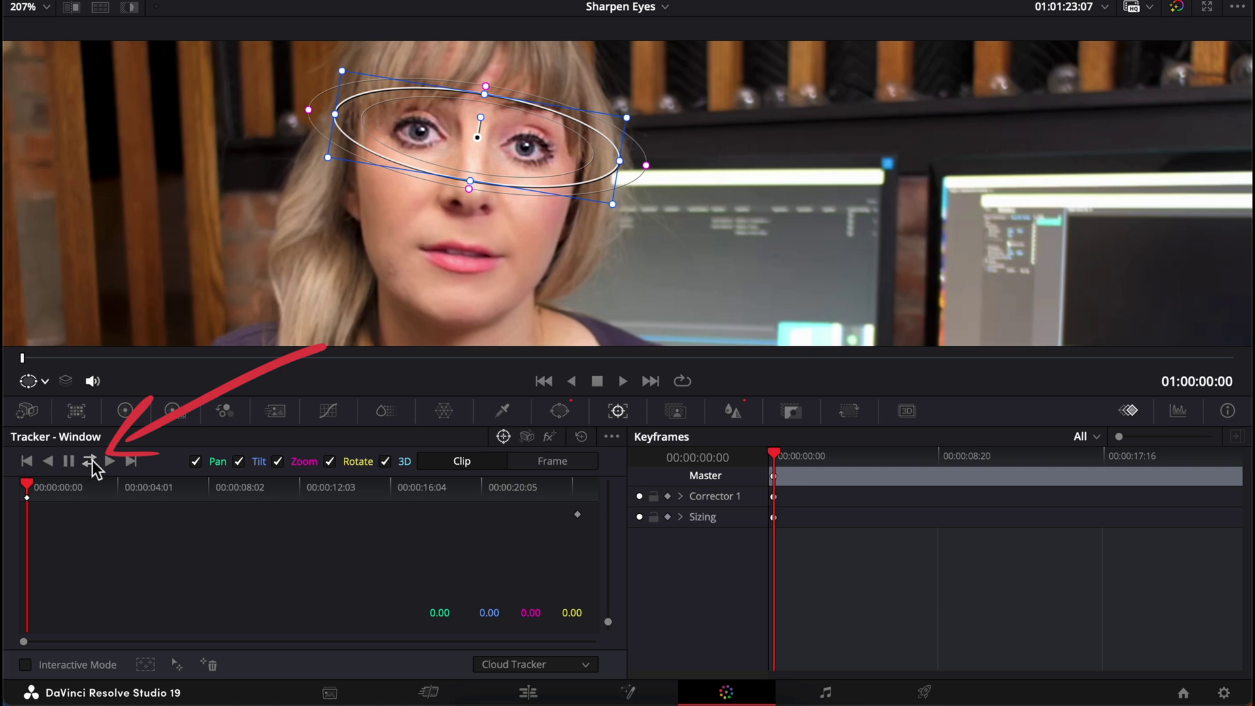
{"action": "left_click", "coordinate": [89, 461]}
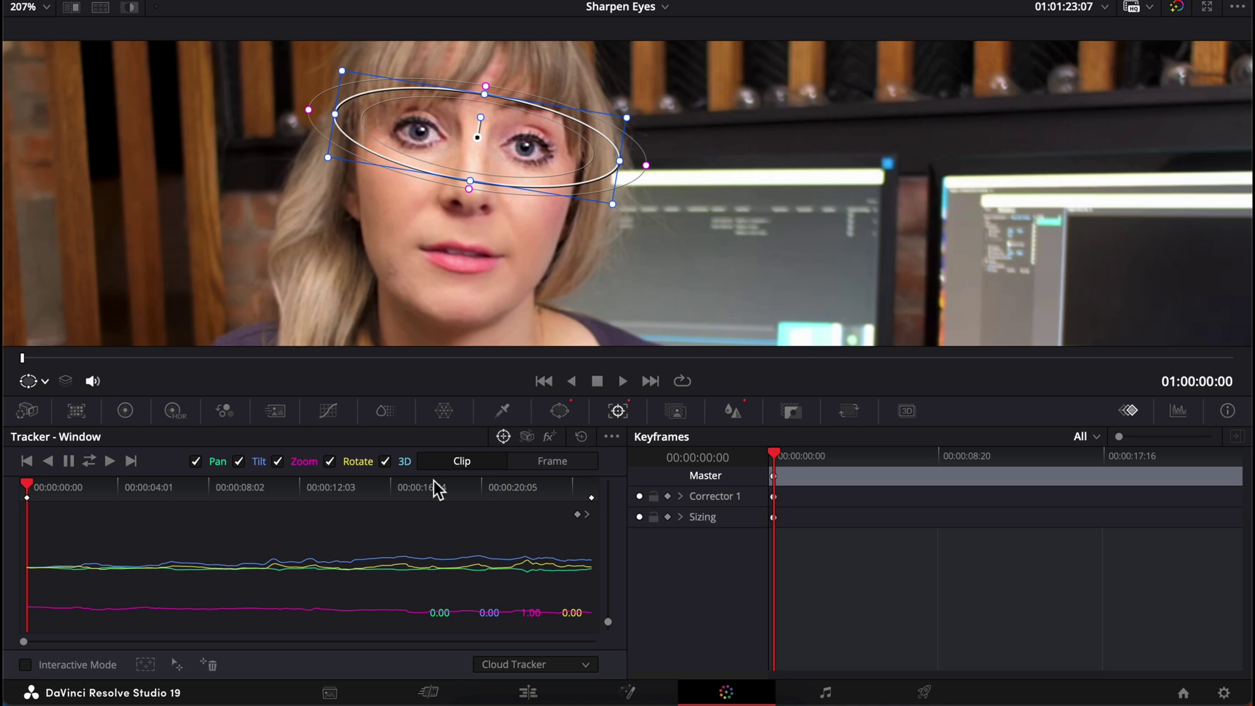
{"action": "mouse_move", "coordinate": [199, 505]}
{"action": "left_mouse_down"}
{"action": "mouse_move", "coordinate": [328, 532]}
{"action": "mouse_move", "coordinate": [262, 528]}
{"action": "left_mouse_up"}
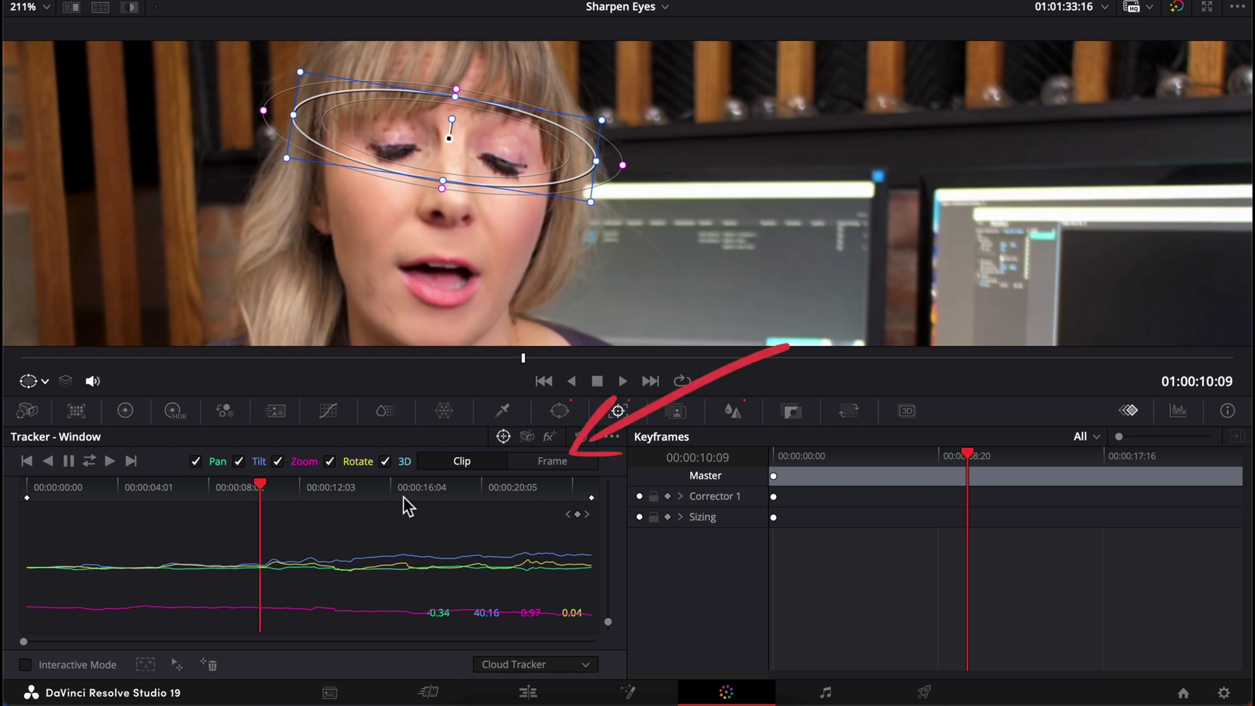
{"action": "left_click", "coordinate": [531, 463]}
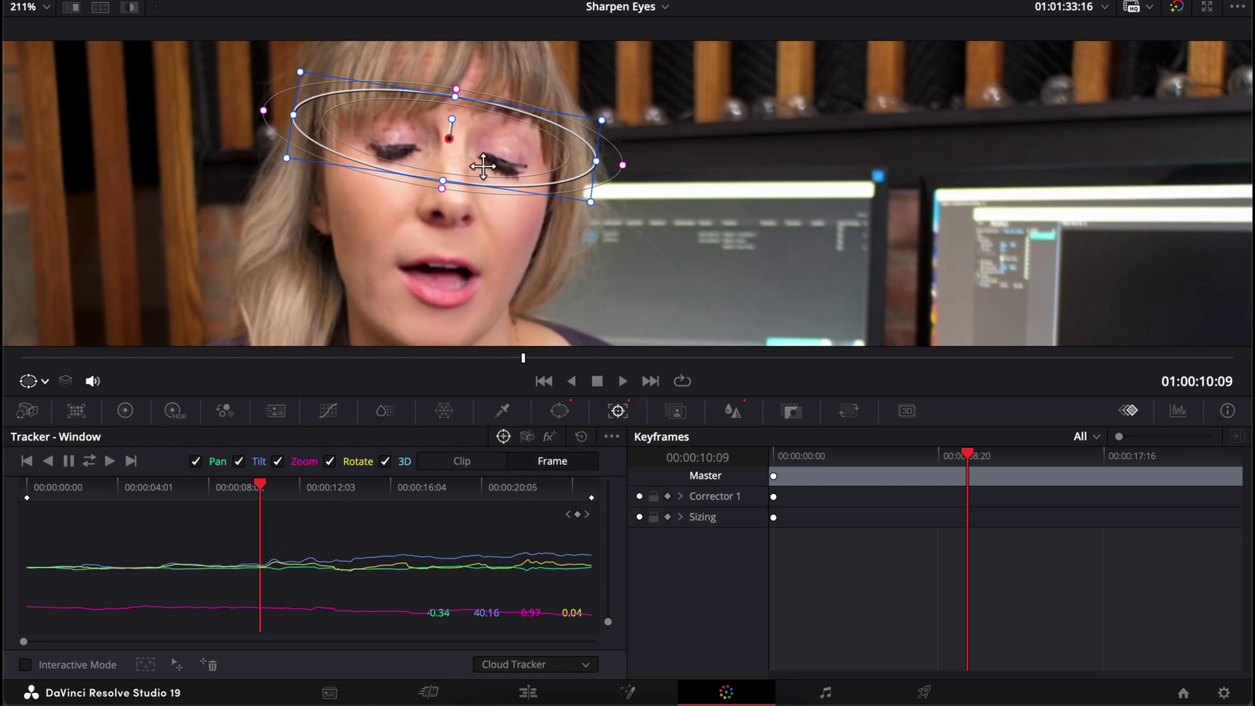
{"action": "left_click_drag", "start_coordinate": [491, 166], "coordinate": [498, 184]}
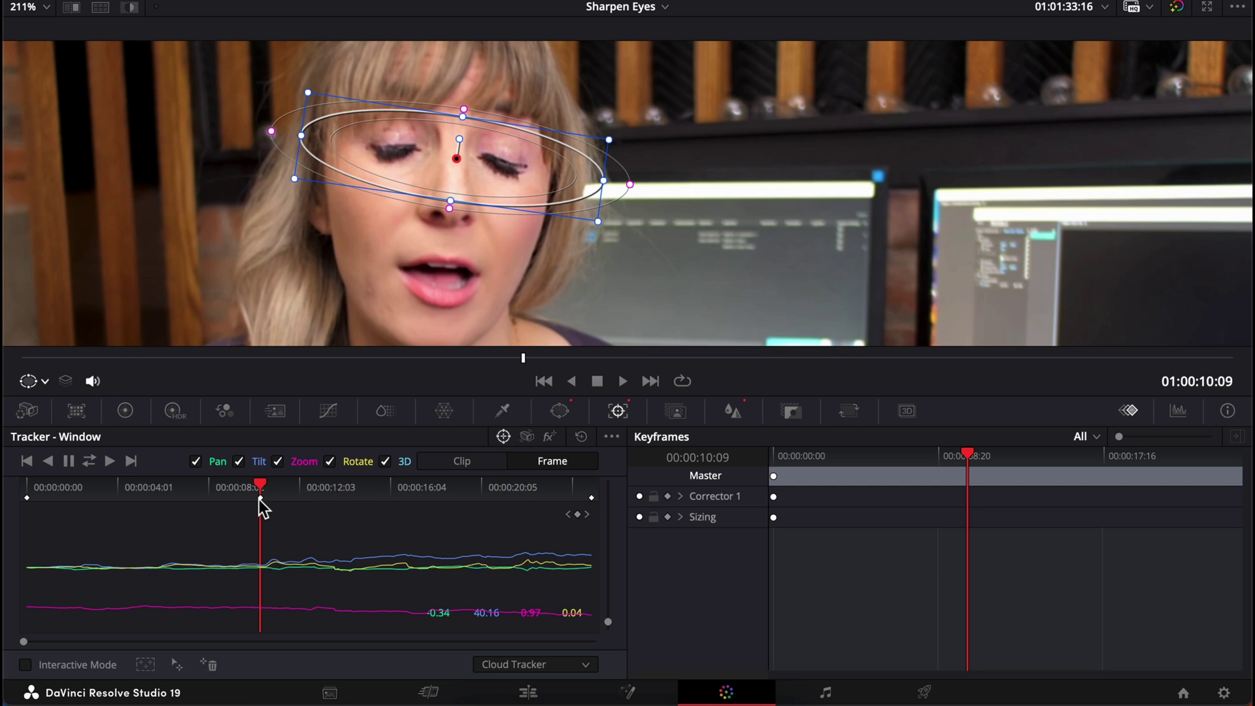
{"action": "left_click", "coordinate": [108, 465]}
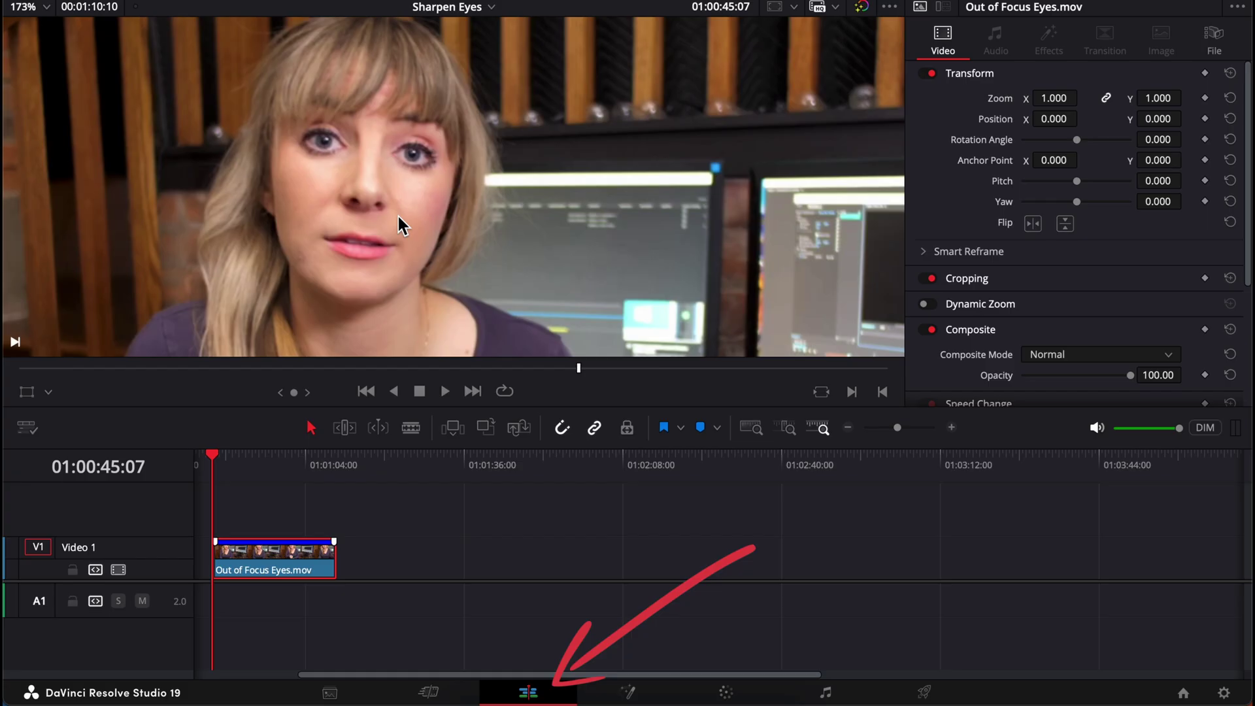
Enable Super Scale in the Inspector at 2x Enhanced and raise its Sharpness to 1.000.
{"action": "scroll", "coordinate": [942, 398], "scroll_direction": "down", "scroll_amount": 5}
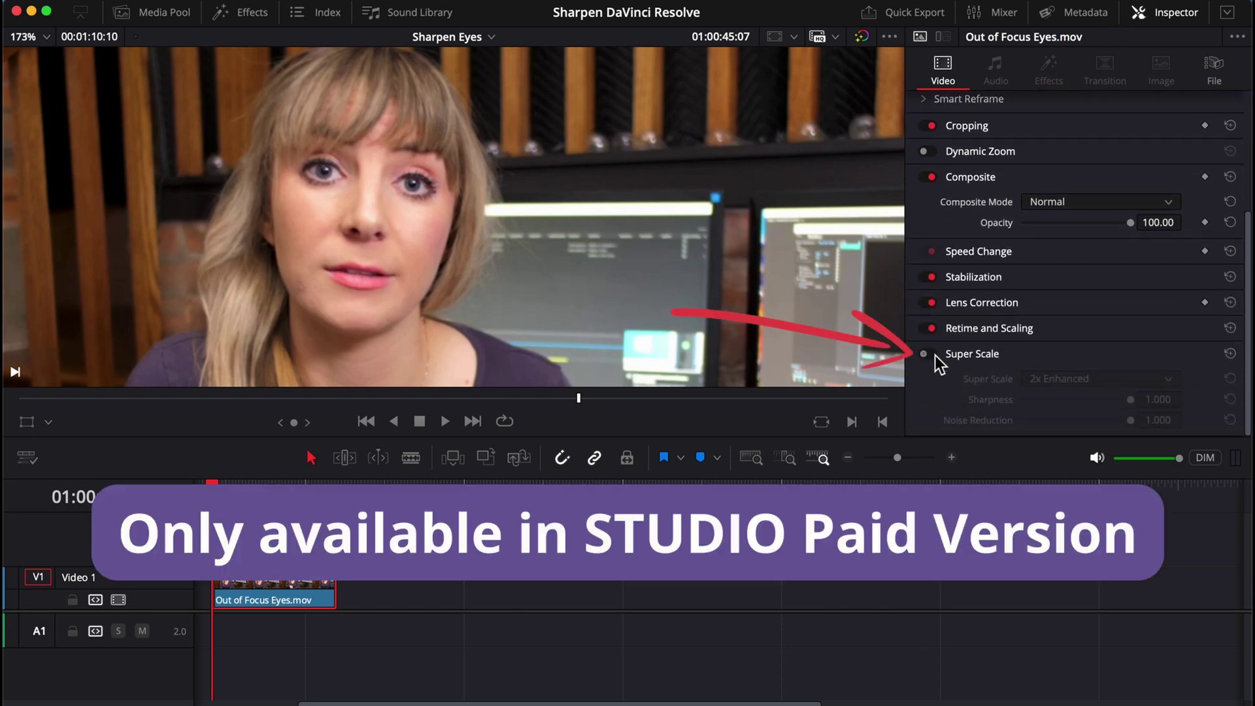
{"action": "left_click", "coordinate": [924, 353]}
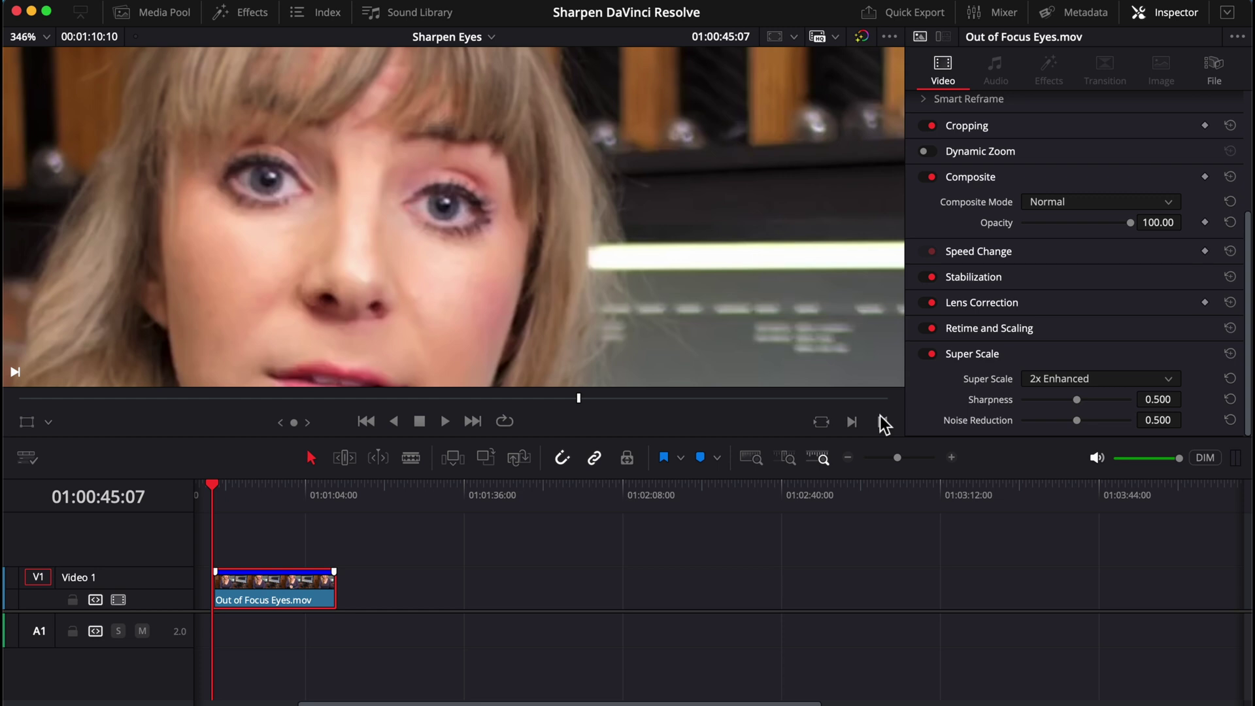
{"action": "left_click", "coordinate": [1059, 379]}
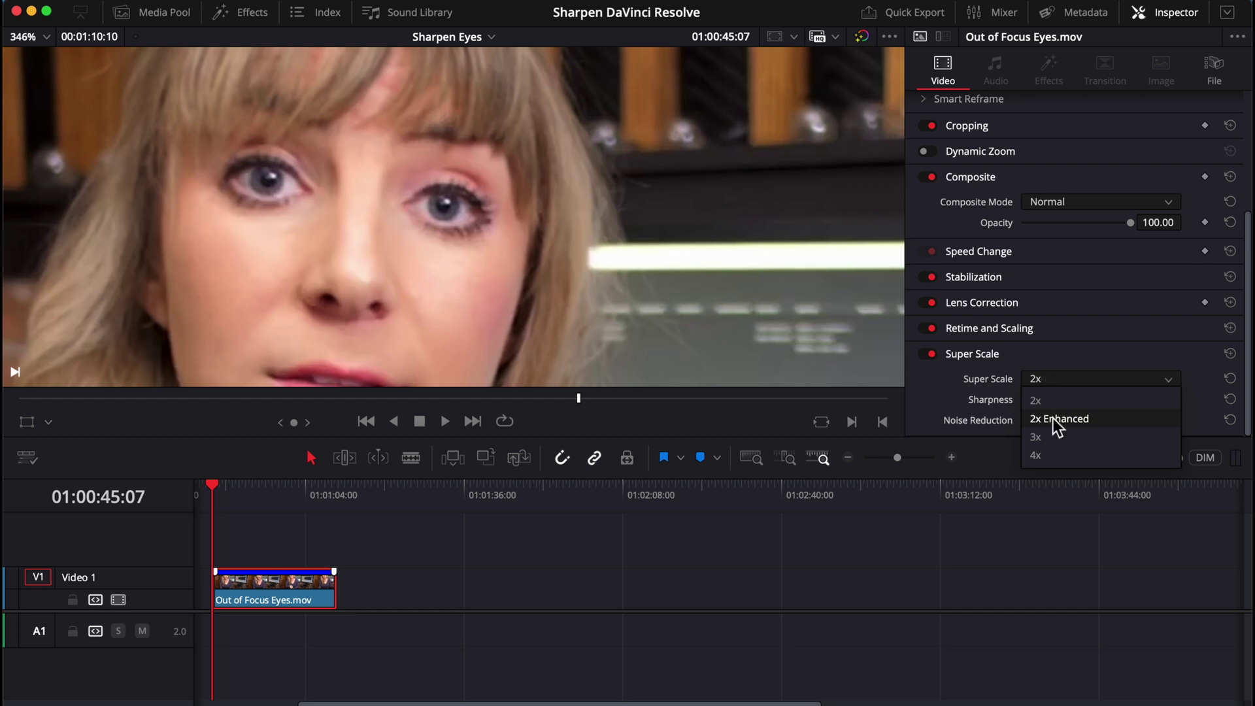
{"action": "left_click", "coordinate": [1050, 443]}
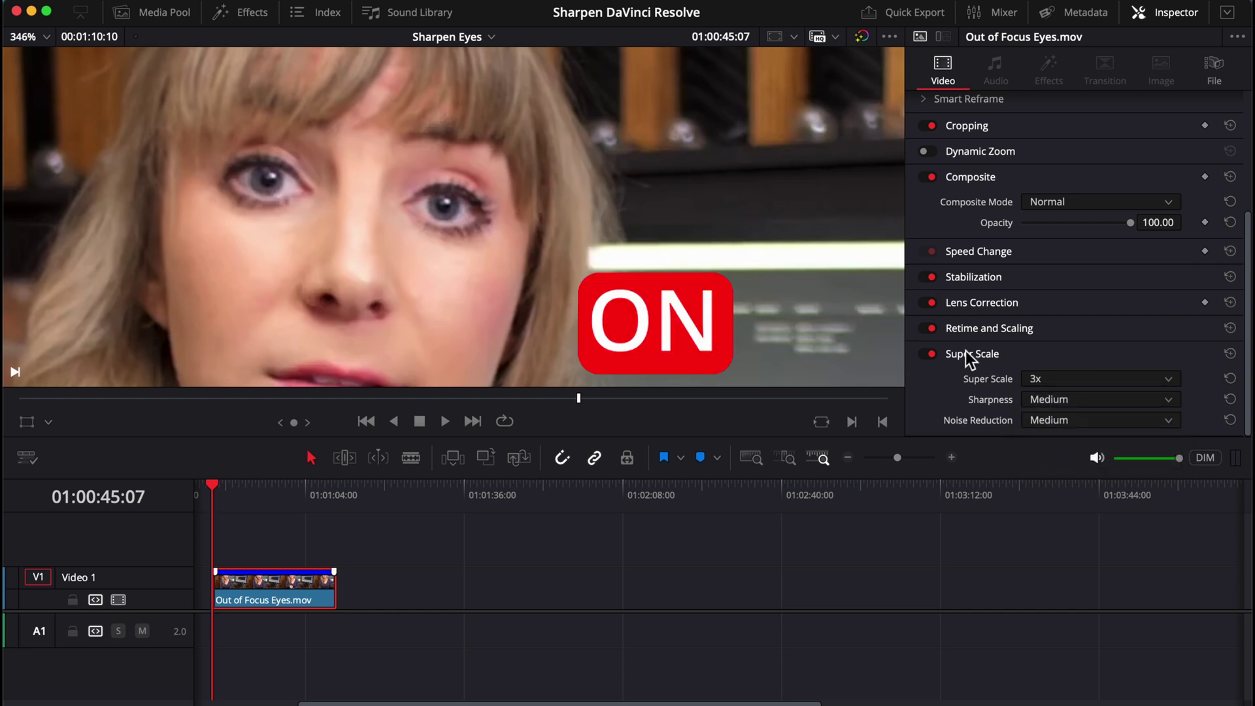
{"action": "left_click", "coordinate": [926, 354]}
{"action": "left_click", "coordinate": [926, 354]}
{"action": "left_click", "coordinate": [1033, 380]}
{"action": "left_click", "coordinate": [1049, 432]}
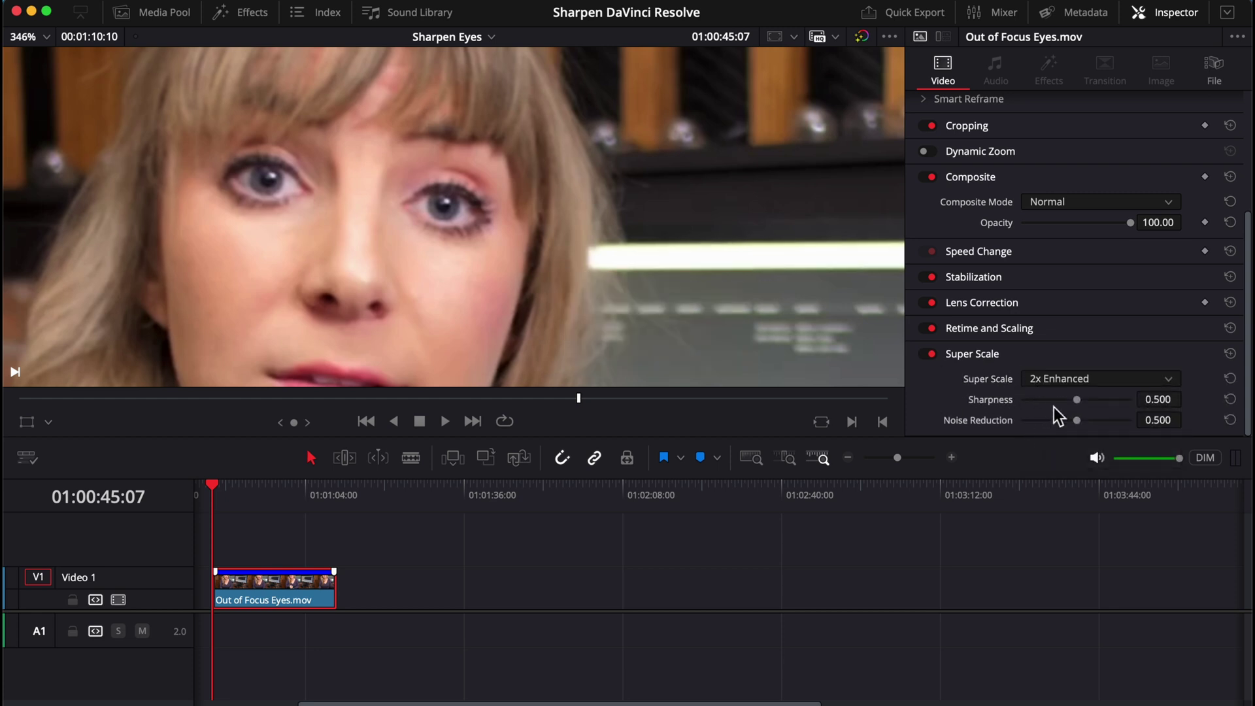
{"action": "left_click_drag", "start_coordinate": [1076, 399], "coordinate": [1150, 413]}
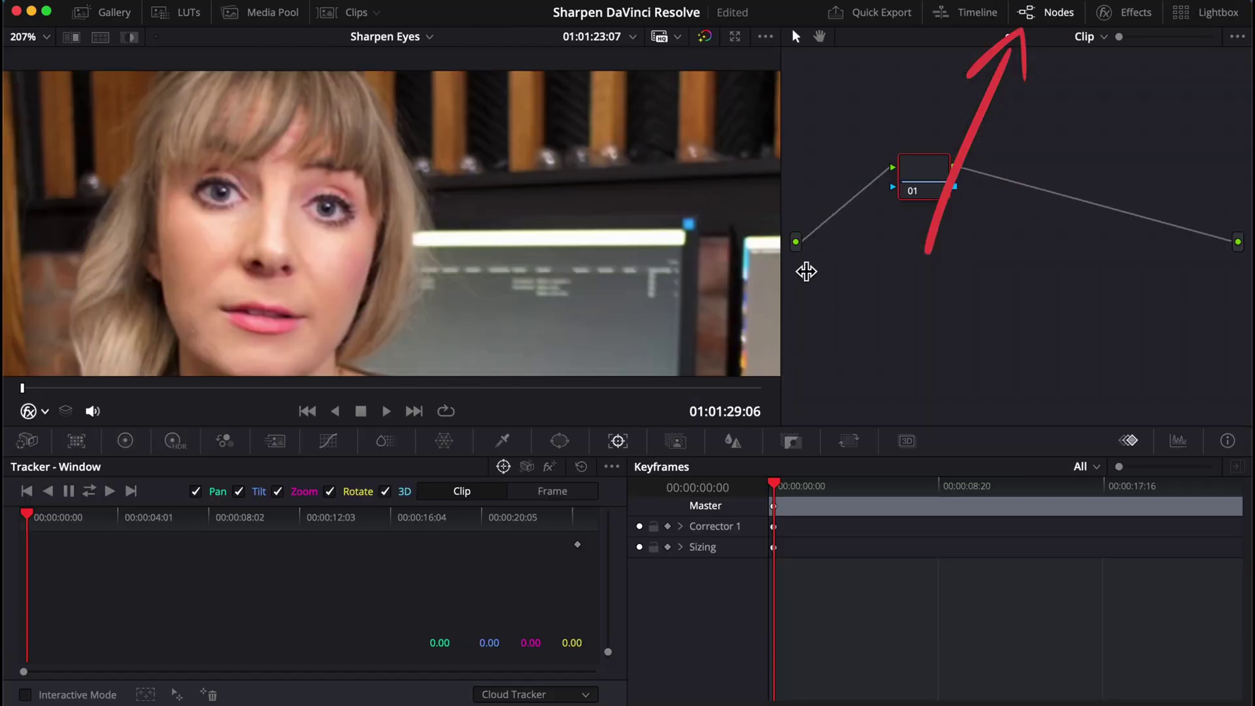
Search the Effects library for 'face' and apply Face Refinement to node 01.
{"action": "left_click", "coordinate": [1124, 20]}
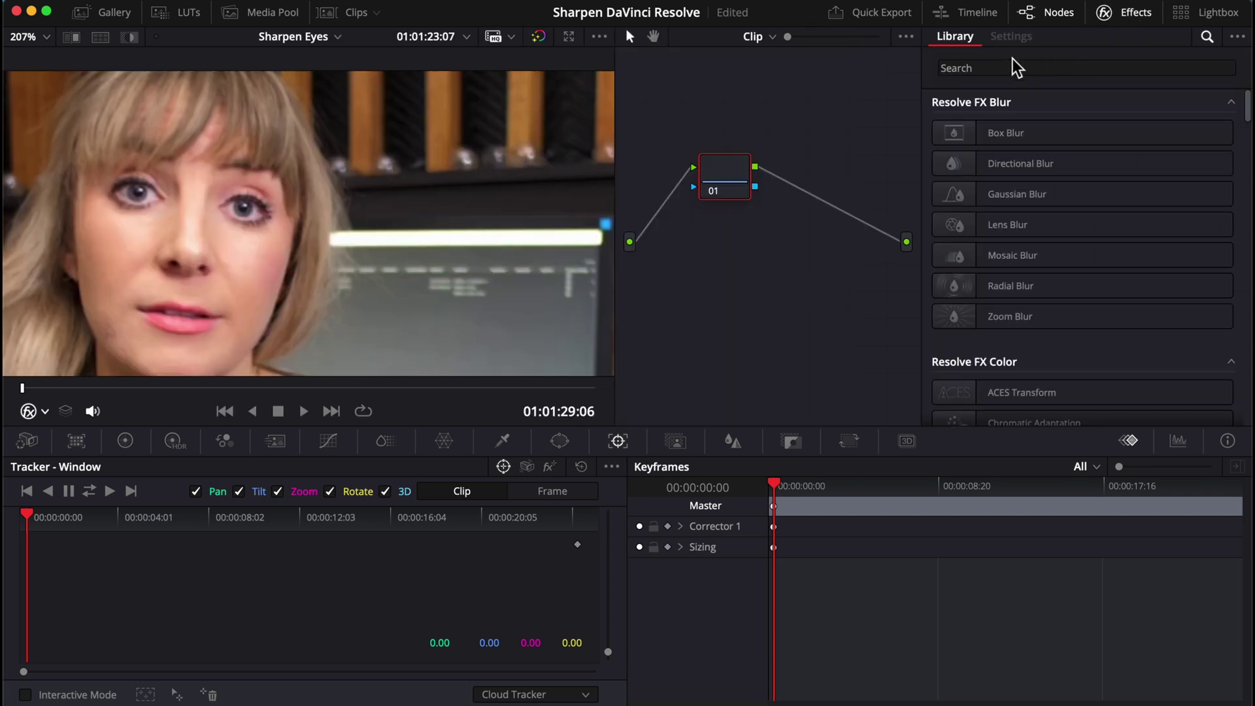
{"action": "left_click", "coordinate": [972, 70]}
{"action": "type", "text": "face"}
{"action": "left_click_drag", "start_coordinate": [964, 140], "coordinate": [721, 184]}
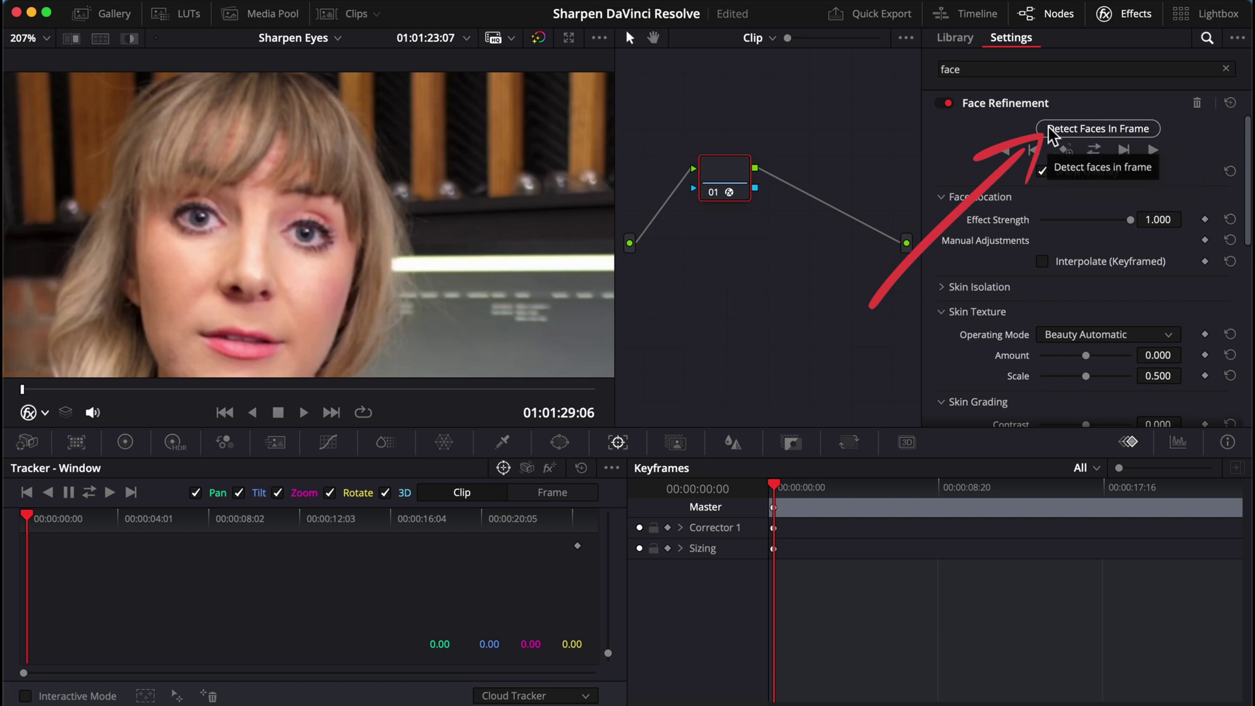
Detect her face in the frame, analyse it across the clip, and hide the landmark overlay.
{"action": "left_click", "coordinate": [1090, 131]}
{"action": "scroll", "coordinate": [414, 277], "scroll_direction": "down", "scroll_amount": 3}
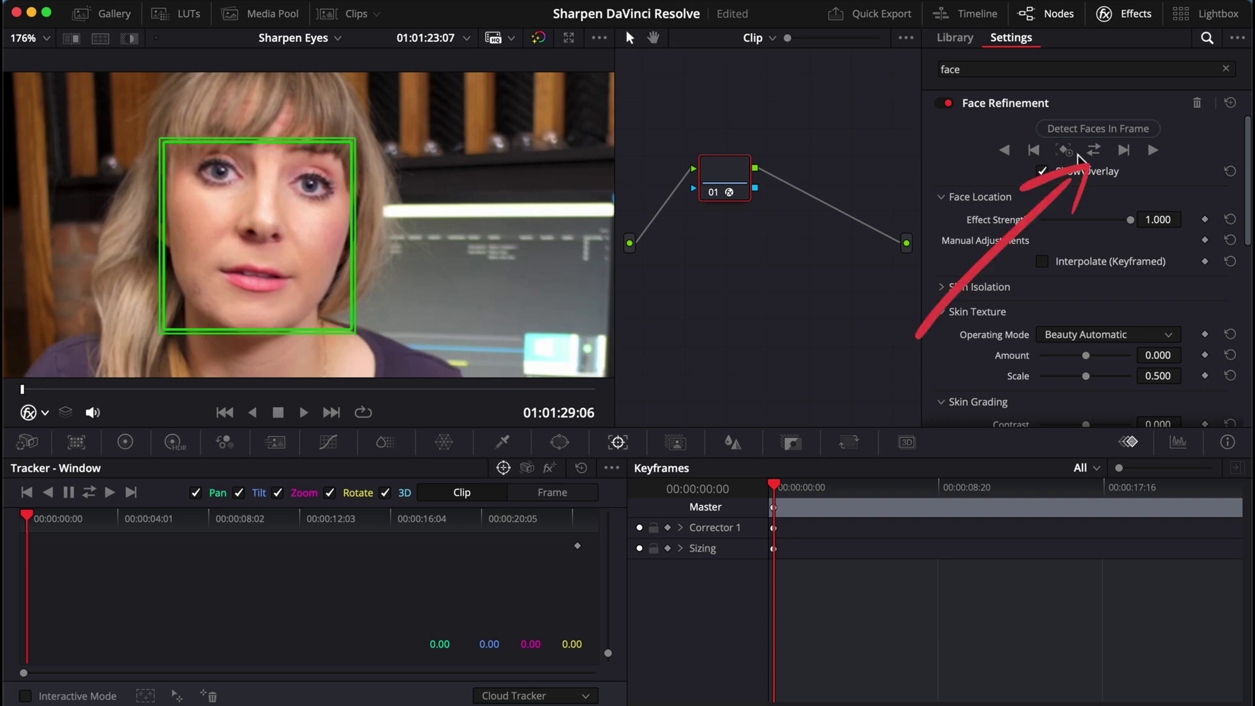
{"action": "left_click", "coordinate": [1093, 151]}
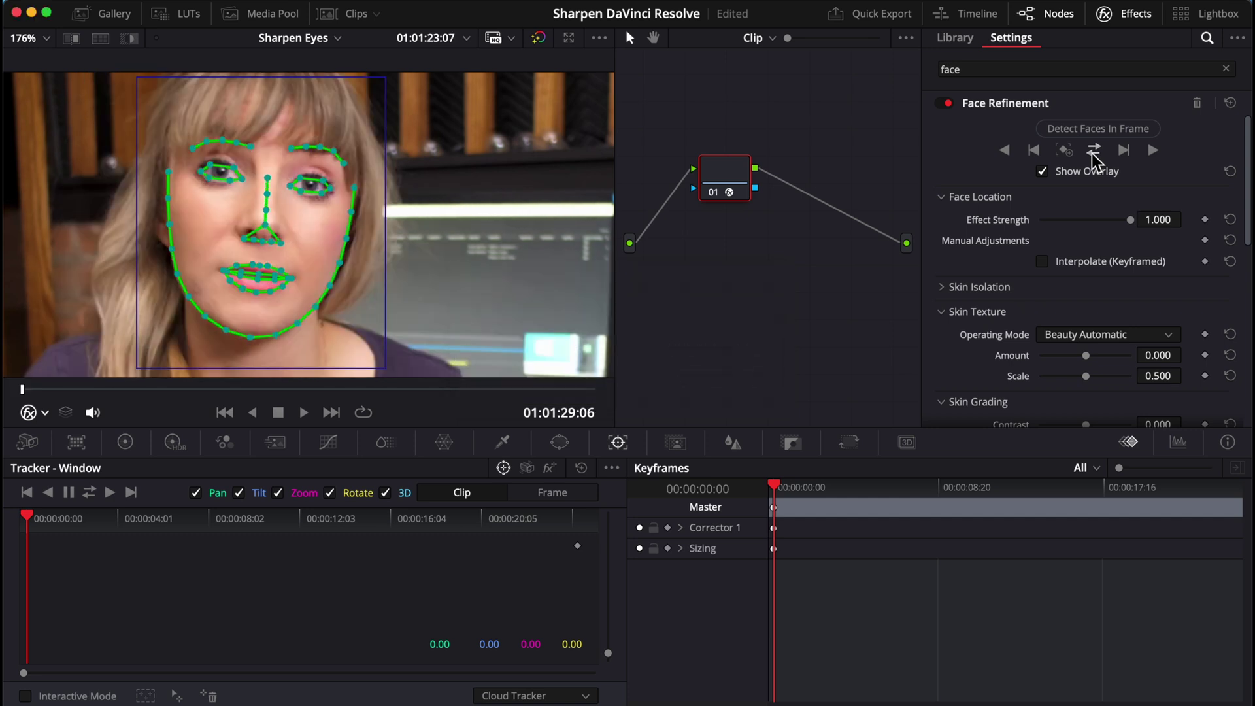
{"action": "left_click", "coordinate": [1042, 172]}
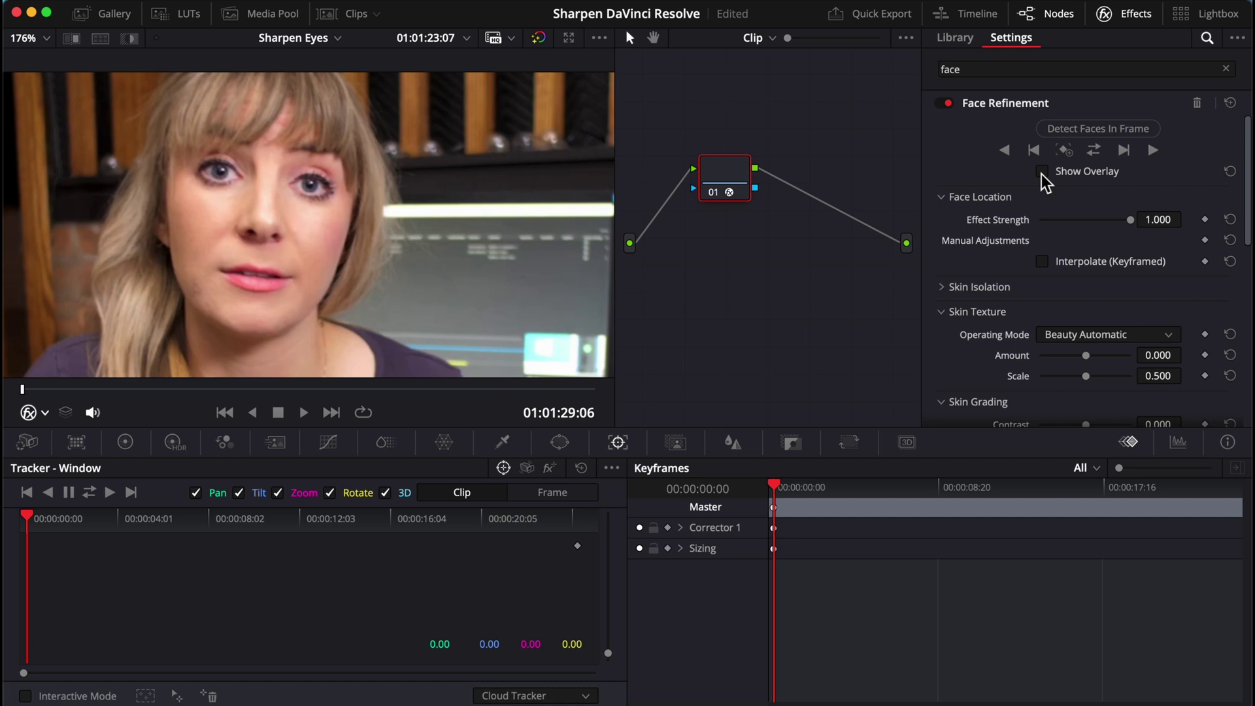
{"action": "scroll", "coordinate": [941, 353], "scroll_direction": "down", "scroll_amount": 3}
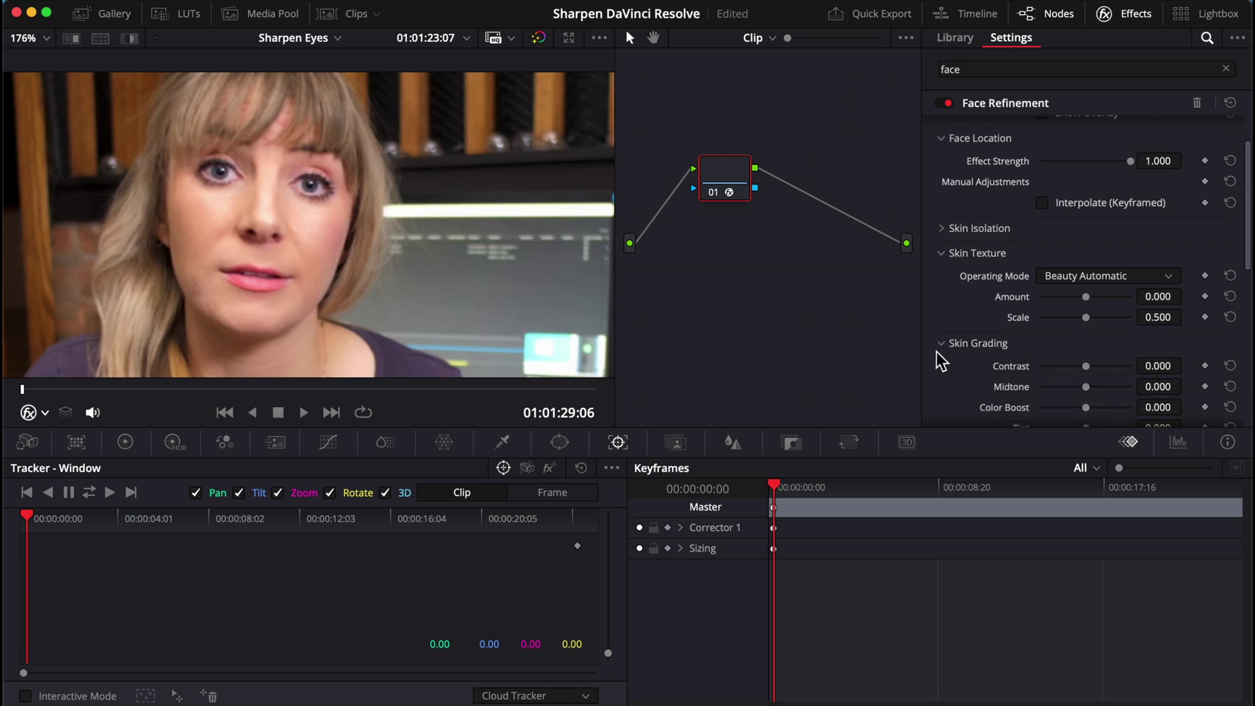
{"action": "scroll", "coordinate": [940, 359], "scroll_direction": "down", "scroll_amount": 15}
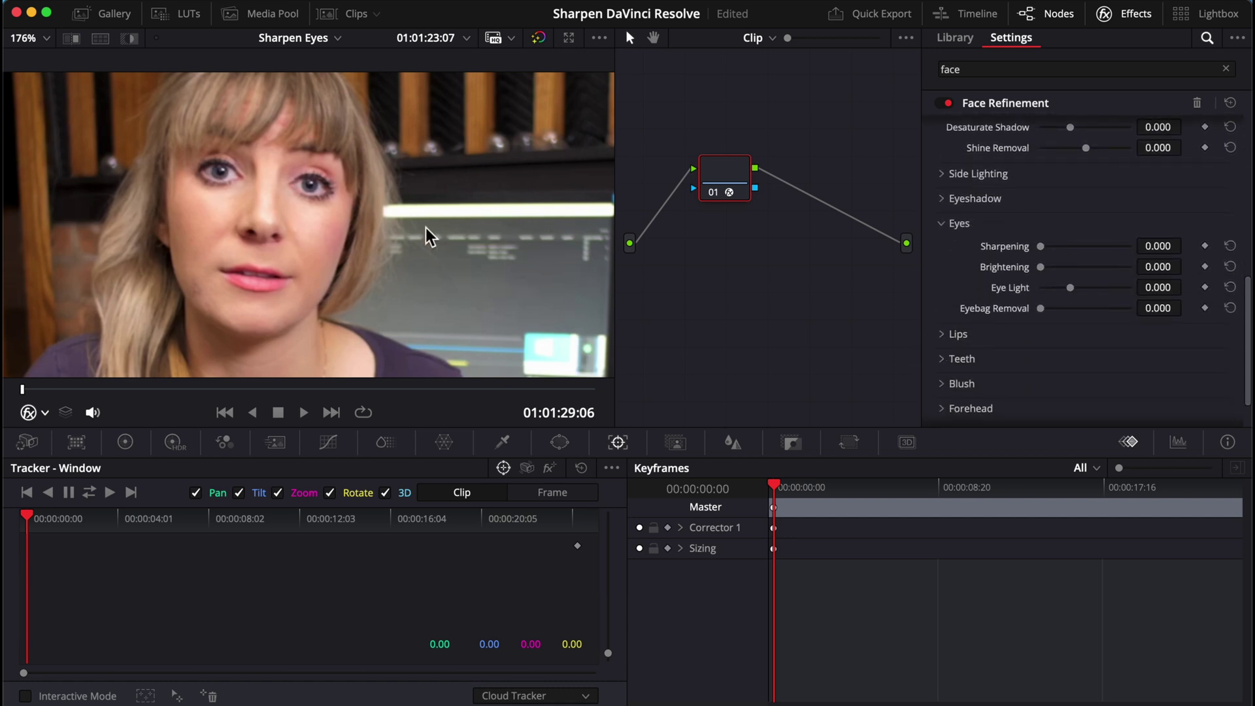
Set Face Refinement Eyes Sharpening to 0.541 and Brightening to 0.119.
{"action": "scroll", "coordinate": [429, 234], "scroll_direction": "up", "scroll_amount": 5}
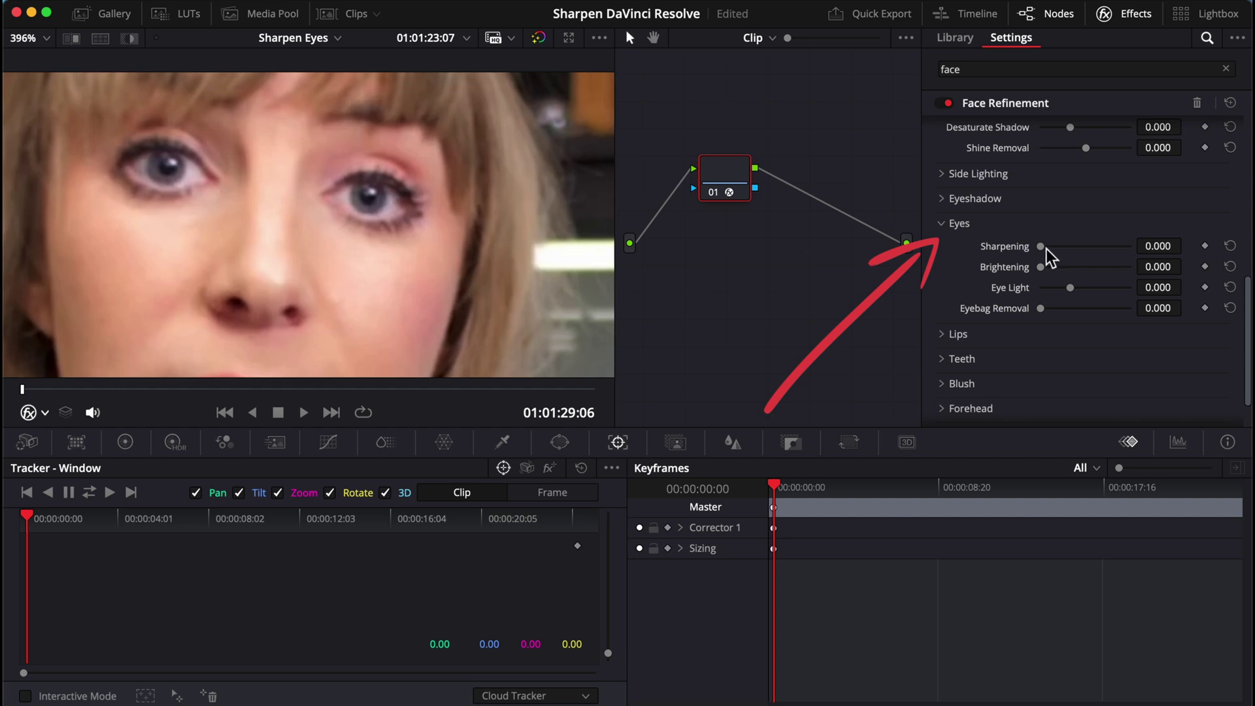
{"action": "left_click_drag", "start_coordinate": [1045, 247], "coordinate": [1091, 246]}
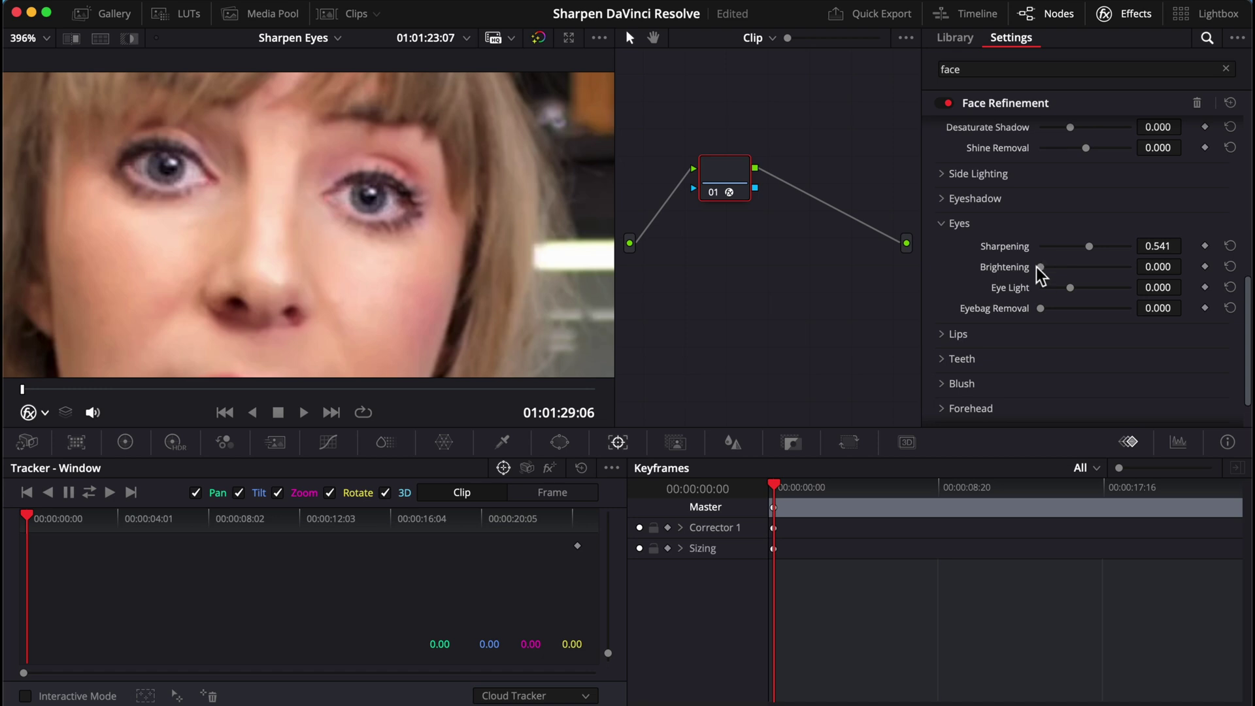
{"action": "mouse_move", "coordinate": [1034, 269]}
{"action": "left_mouse_down"}
{"action": "mouse_move", "coordinate": [1063, 269]}
{"action": "mouse_move", "coordinate": [1051, 268]}
{"action": "left_mouse_up"}
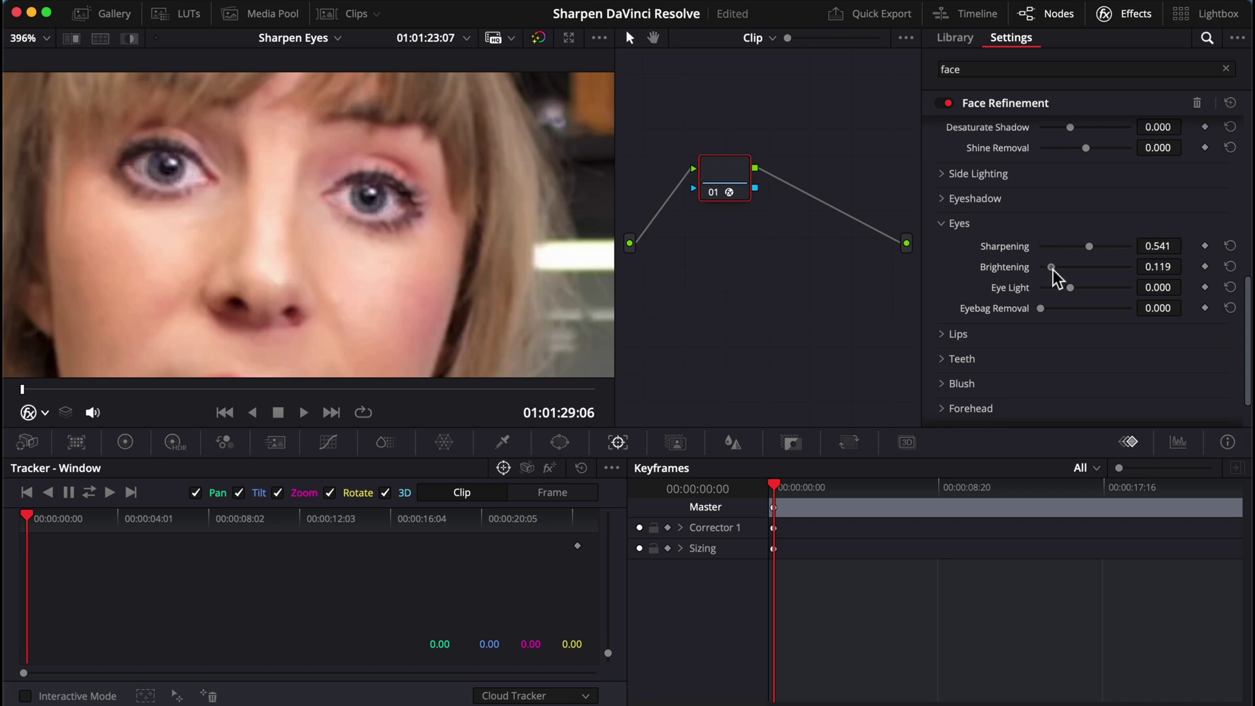